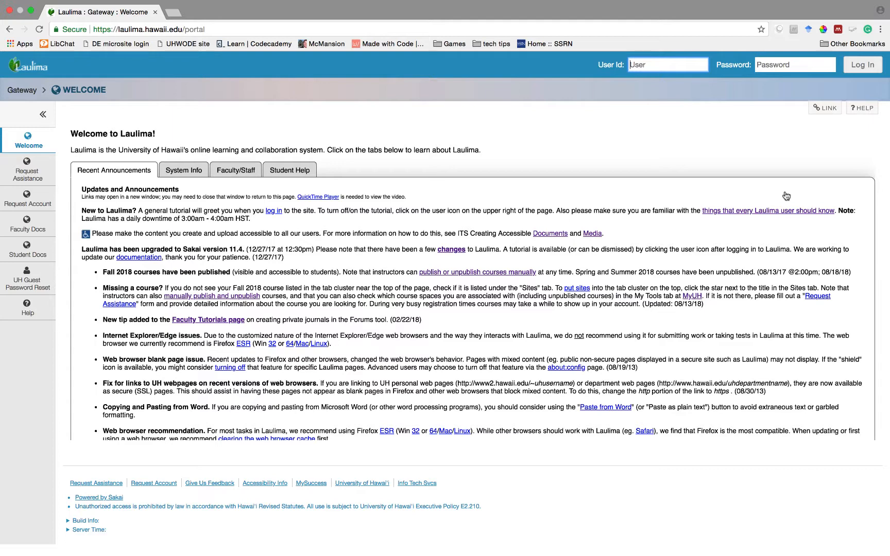
- Log in to Laulima with the account's user ID and password
key(Tab)
text(••)
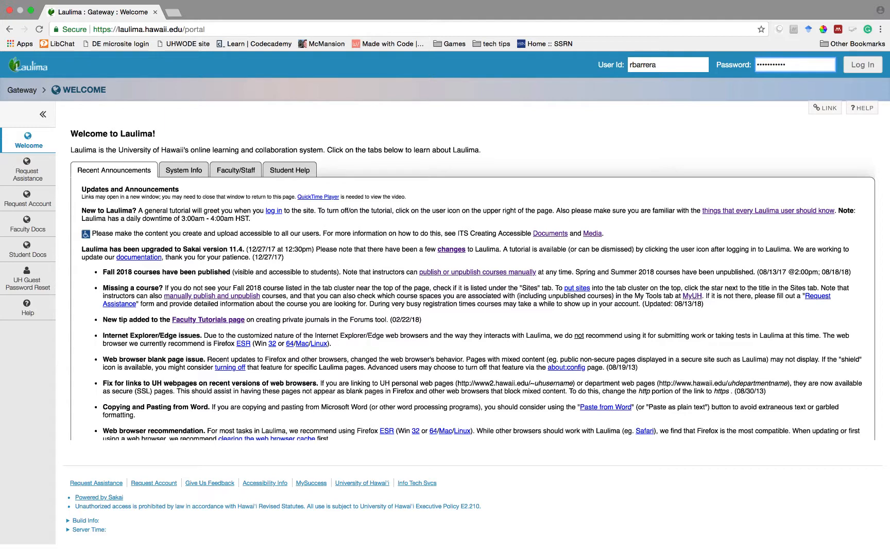
key(Return)
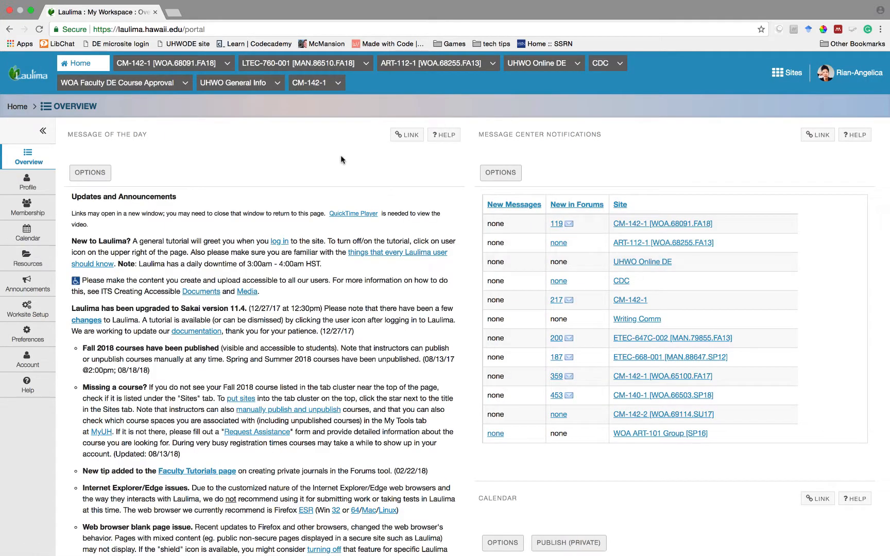
- In the ART-112-1 course, open the tests list and start a new assessment
click(405, 64)
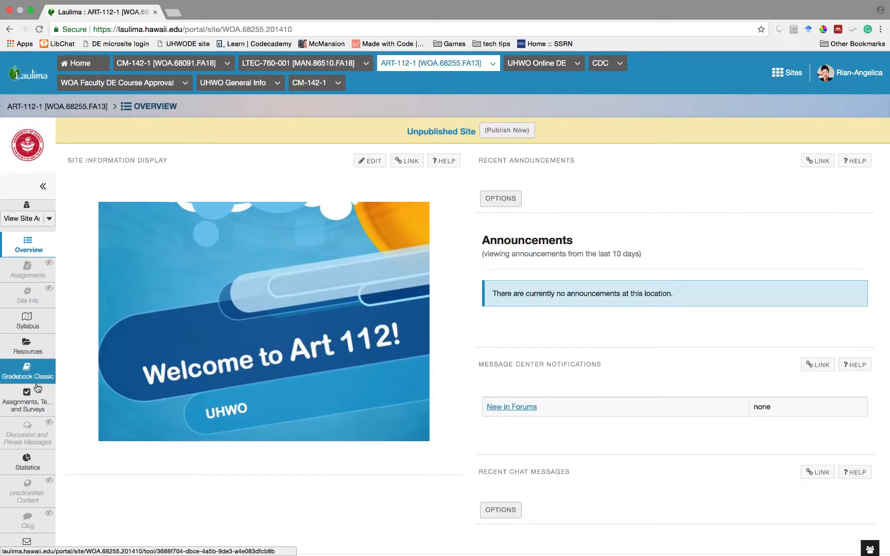
click(36, 404)
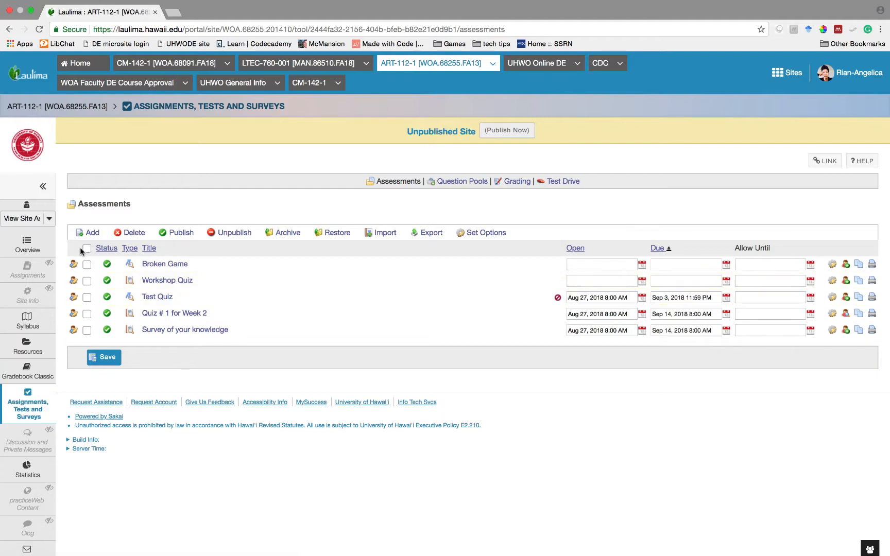
click(89, 234)
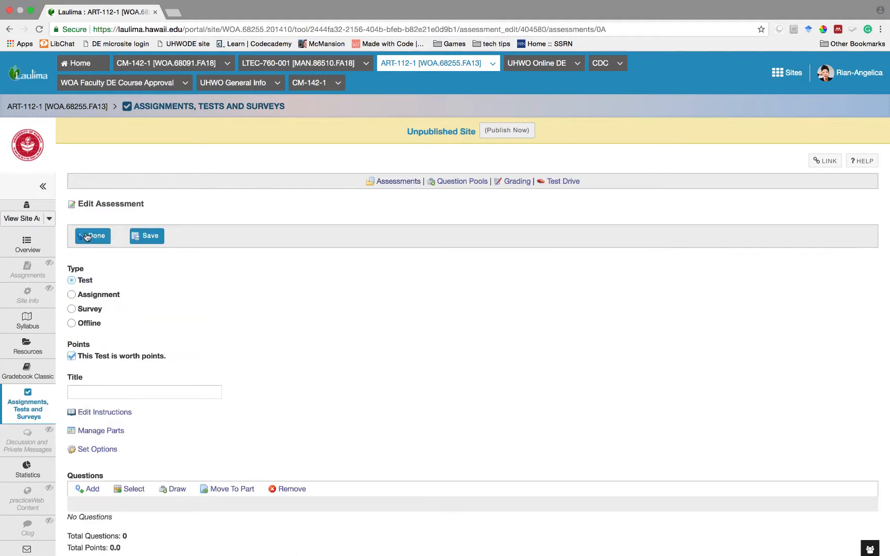
- Title the new test 'Quiz #3'
scroll(102, 350, down, 1)
scroll(103, 350, down, 2)
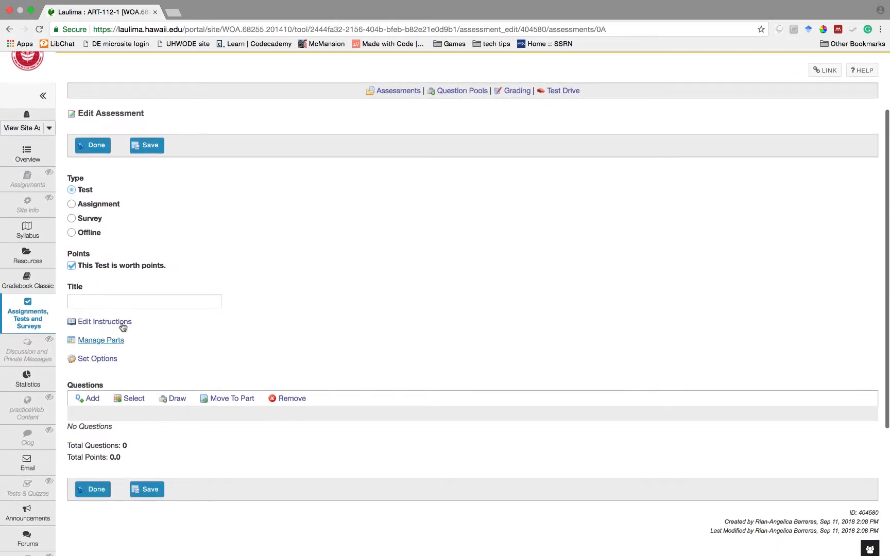
click(128, 303)
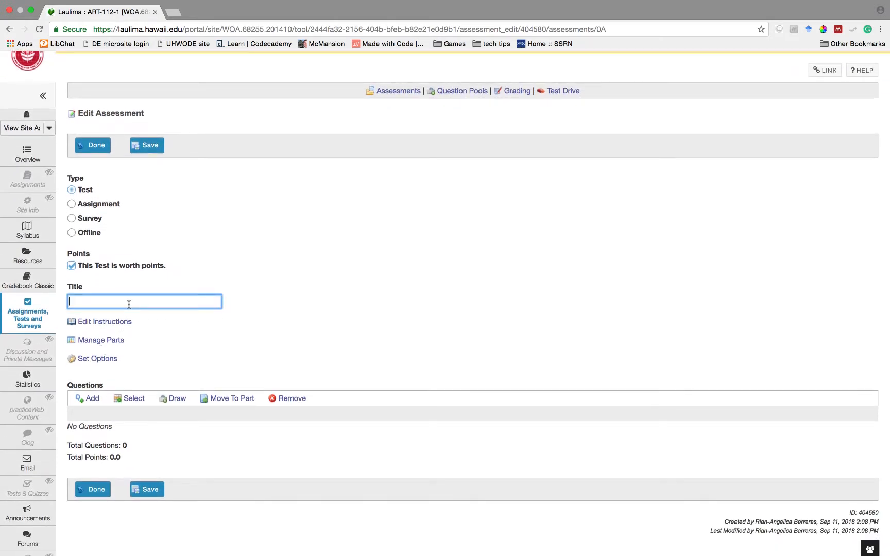
text(Quiz #3)
click(96, 322)
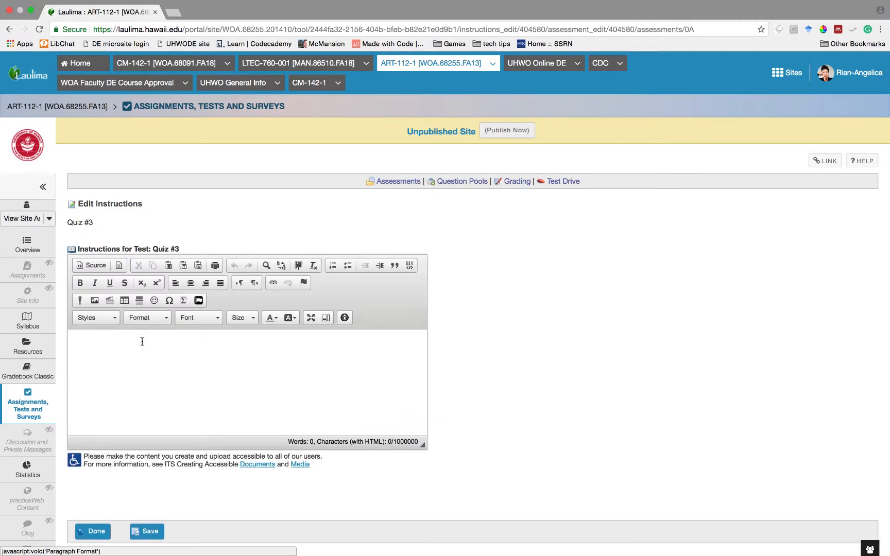
- Write instructions: 'Answer all questions to the best of your ability. Use your own words in the essay.'
click(142, 341)
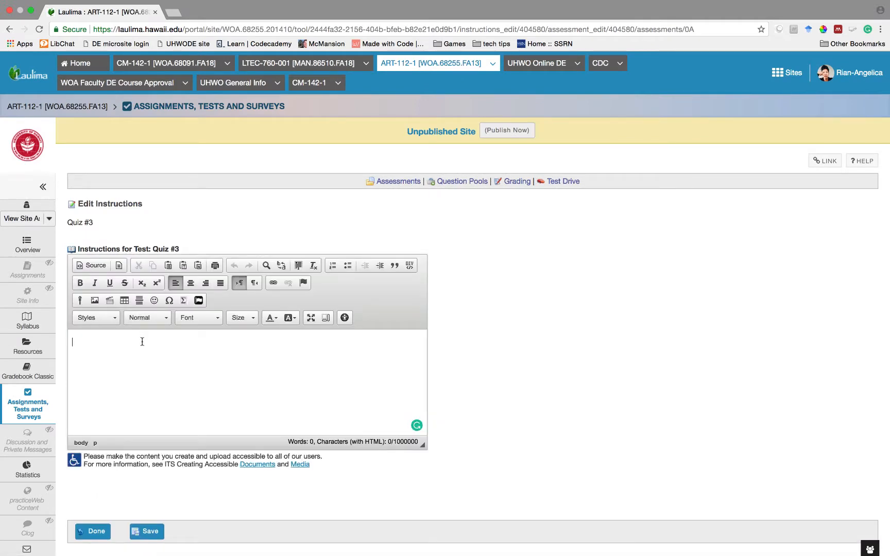
text(Anser )
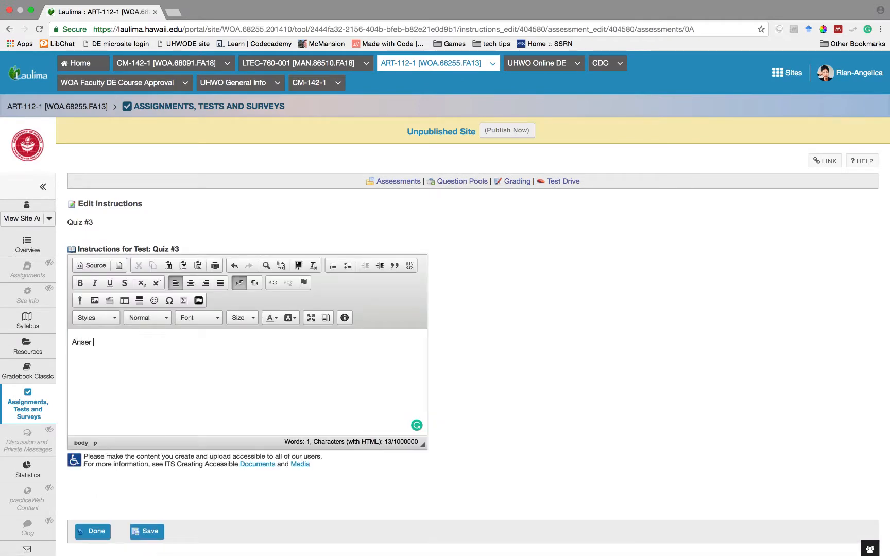
key(BackSpace)
key(BackSpace)
key(BackSpace)
text(wer all questions to the best of)
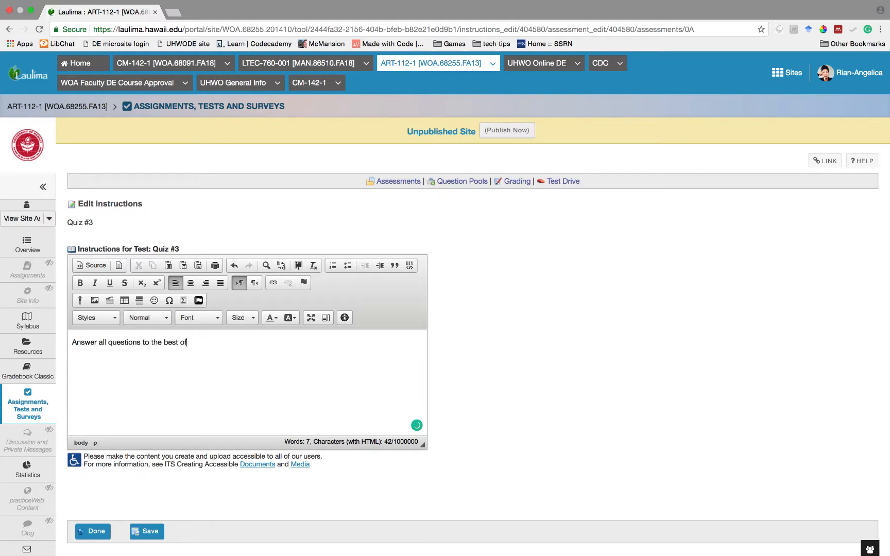
text( your ability. Use your own words)
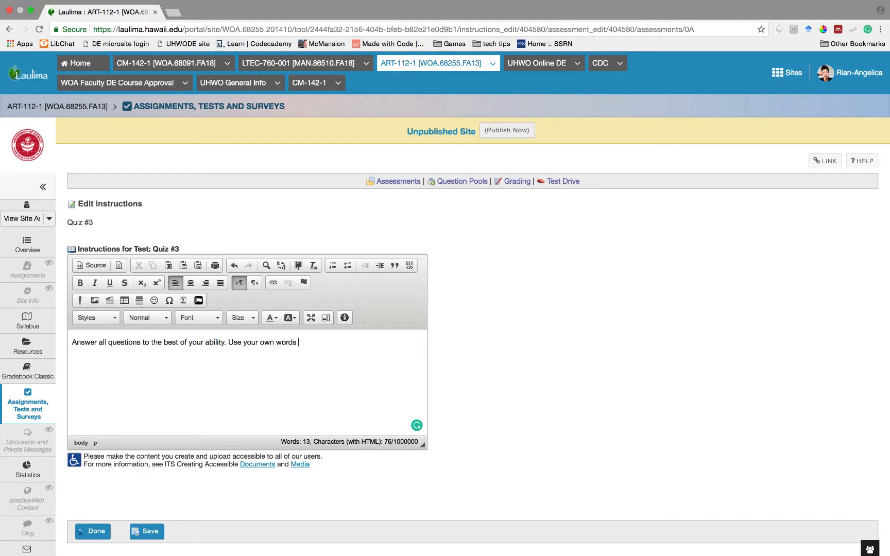
text( in the essay section.)
click(103, 533)
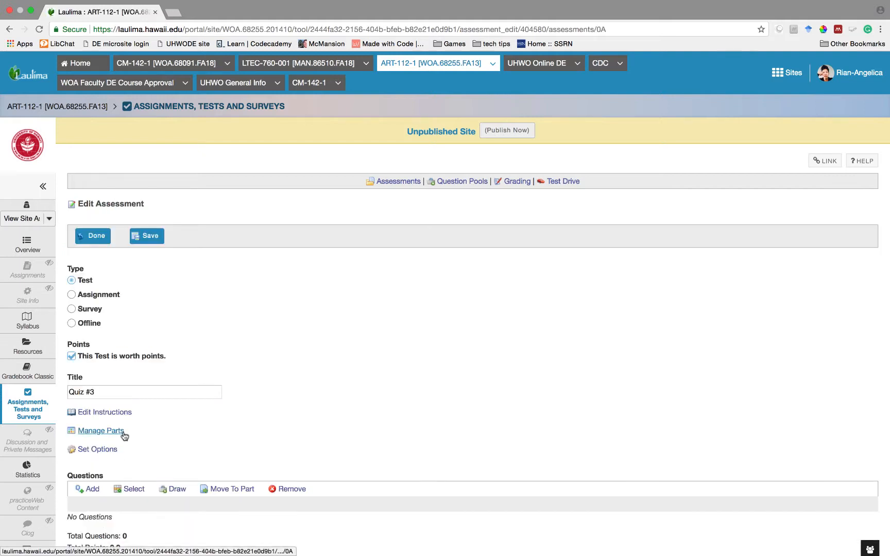
- In the test settings, pick Sep 13 as open date, Sep 20 due, Sep 30 allow-until
scroll(121, 435, down, 3)
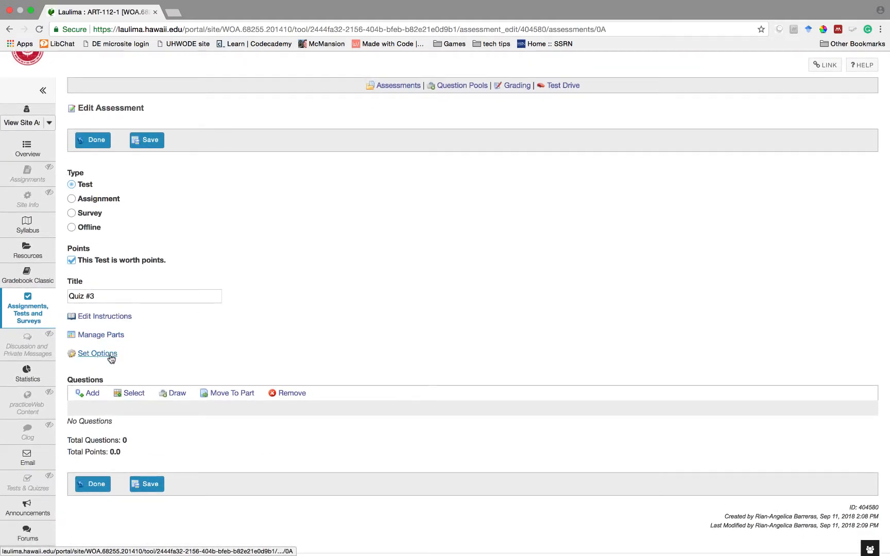
click(110, 355)
scroll(111, 359, down, 2)
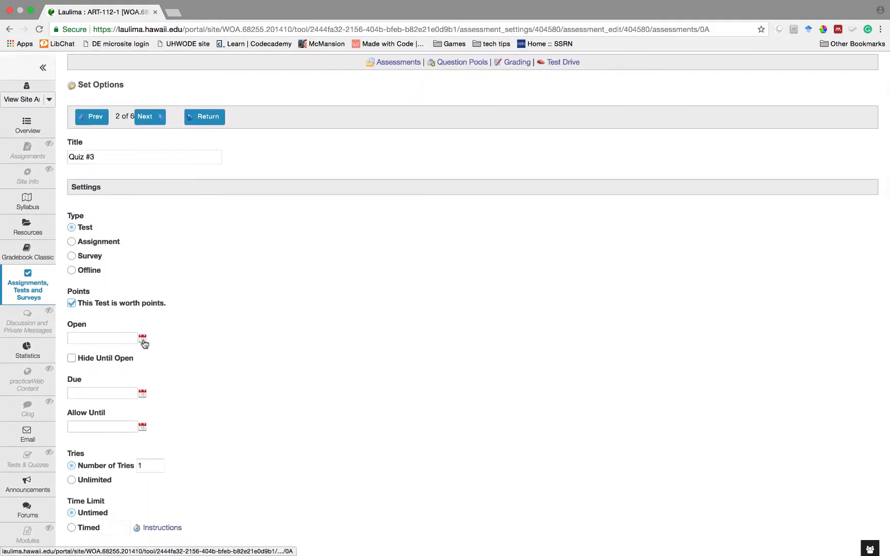
click(143, 342)
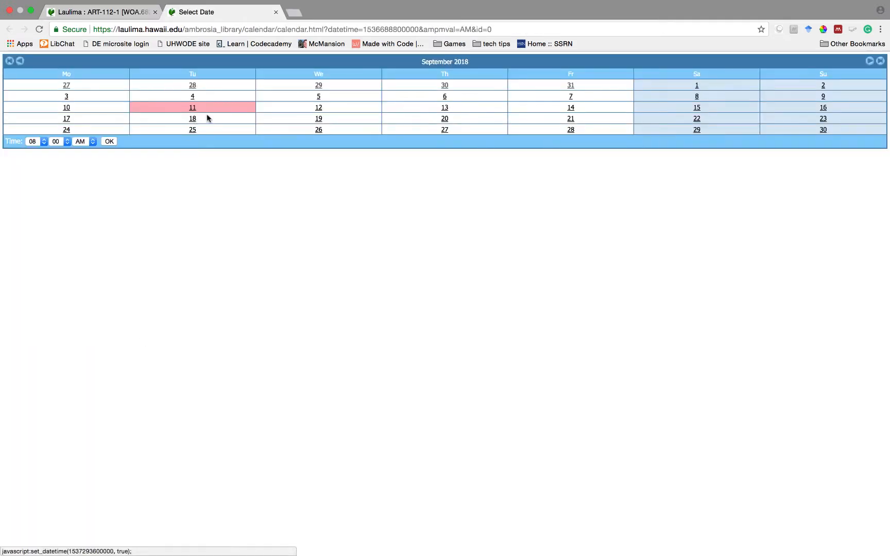
click(445, 108)
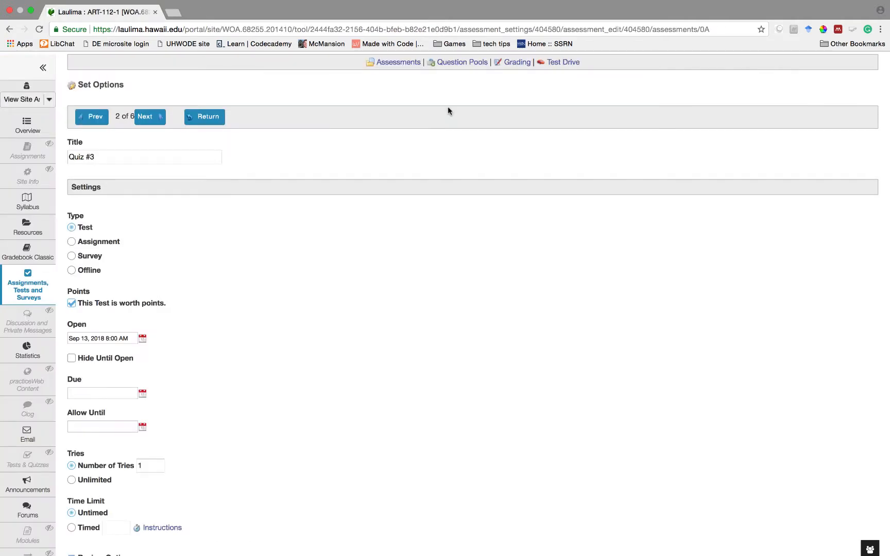
click(142, 394)
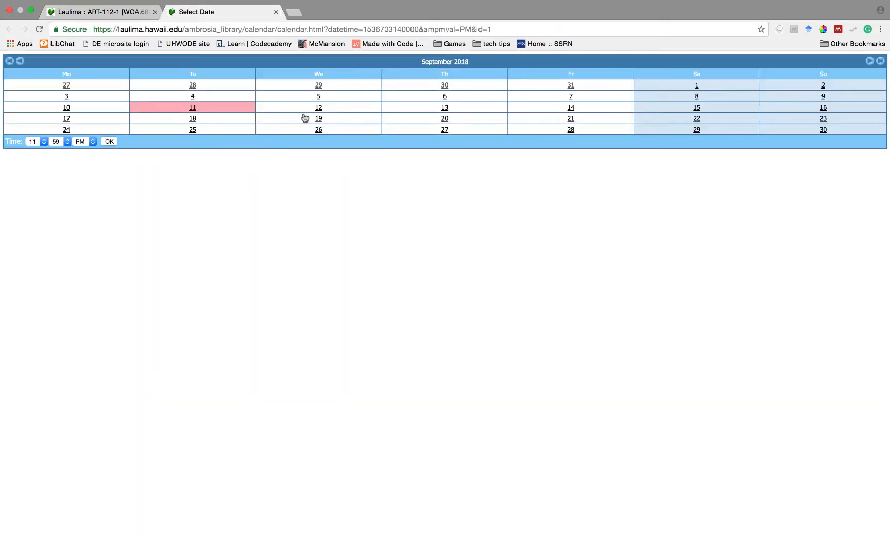
click(444, 119)
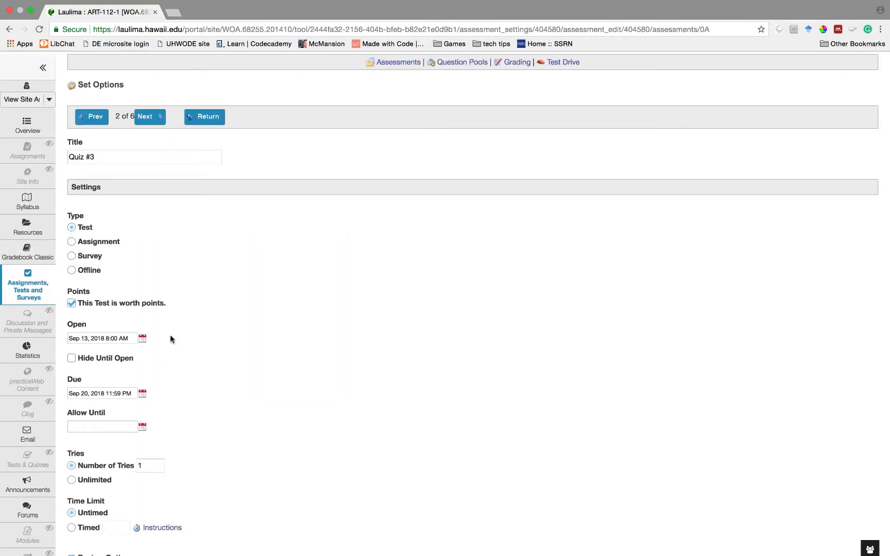
click(142, 428)
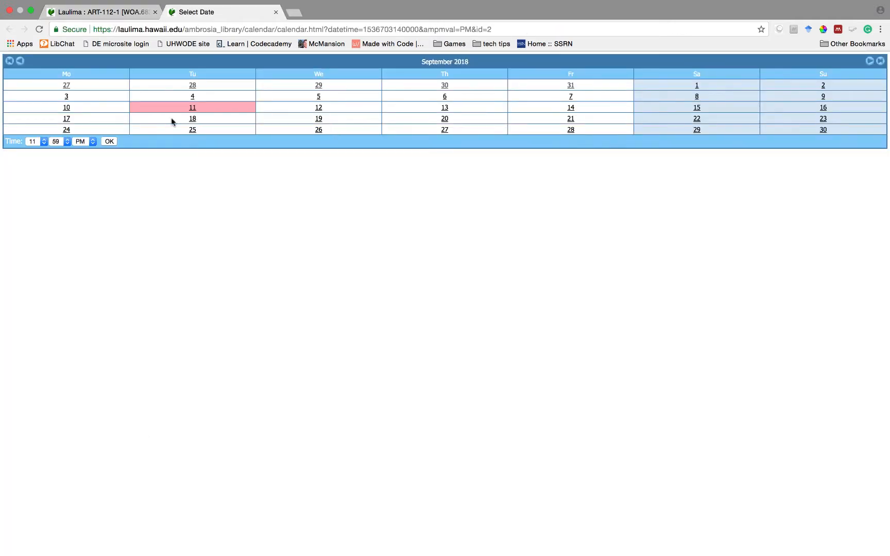
click(823, 130)
scroll(194, 458, down, 3)
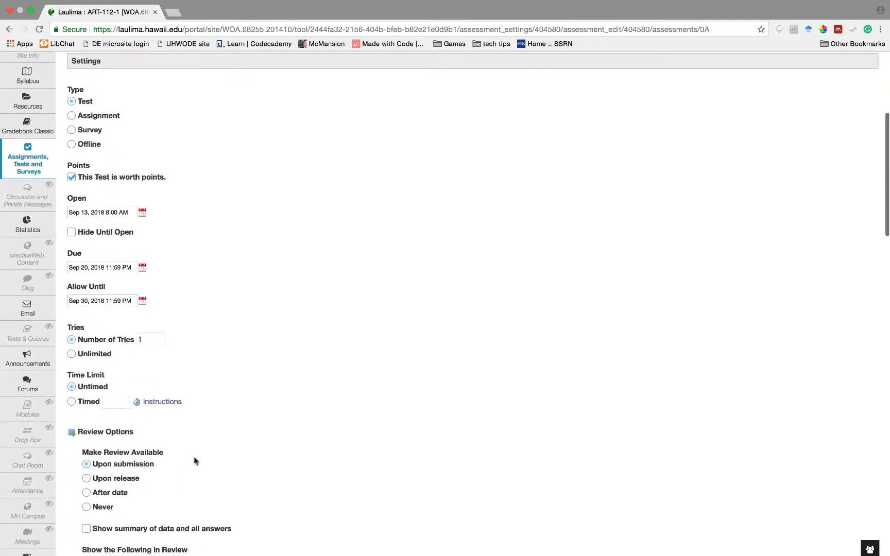
- Choose 'Upon release' for review availability and 'Manual release' for grades, and save settings
scroll(105, 412, down, 3)
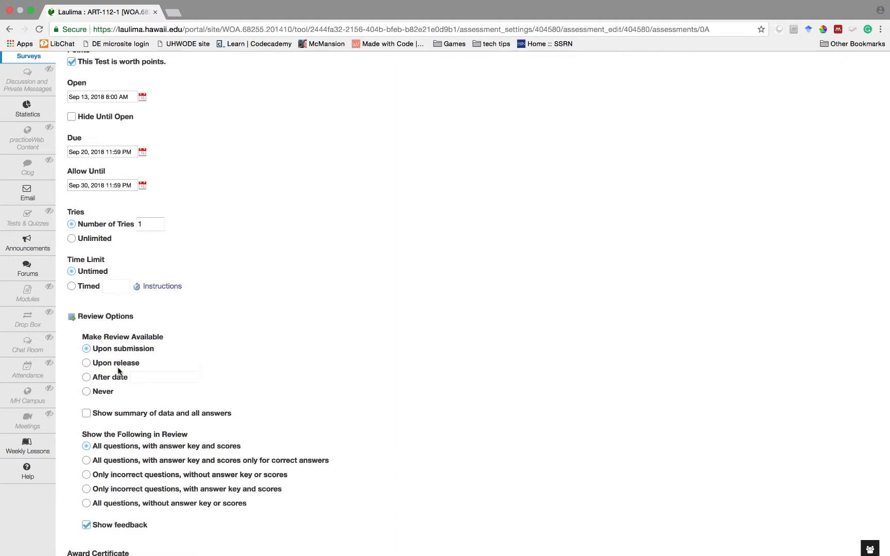
click(86, 363)
scroll(88, 366, down, 5)
scroll(88, 366, down, 1)
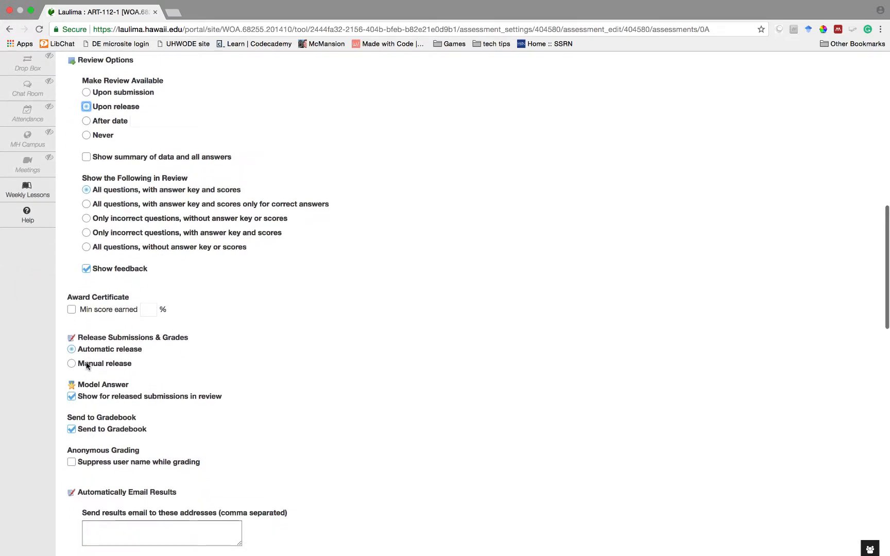
click(72, 364)
scroll(191, 387, down, 5)
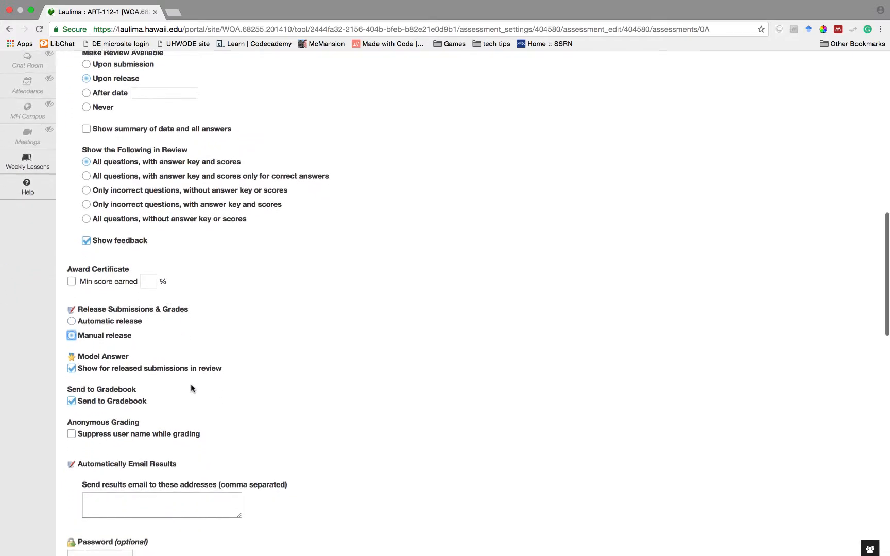
scroll(191, 386, down, 10)
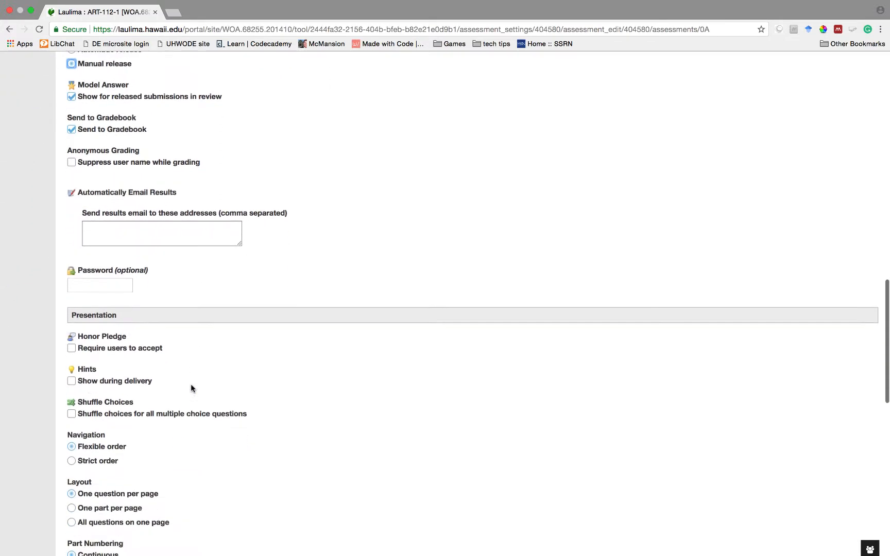
scroll(191, 387, down, 4)
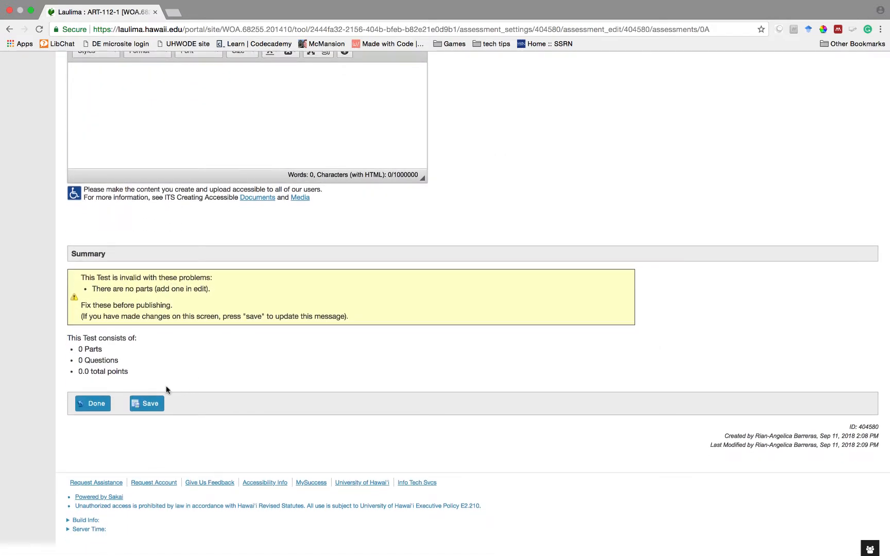
click(96, 405)
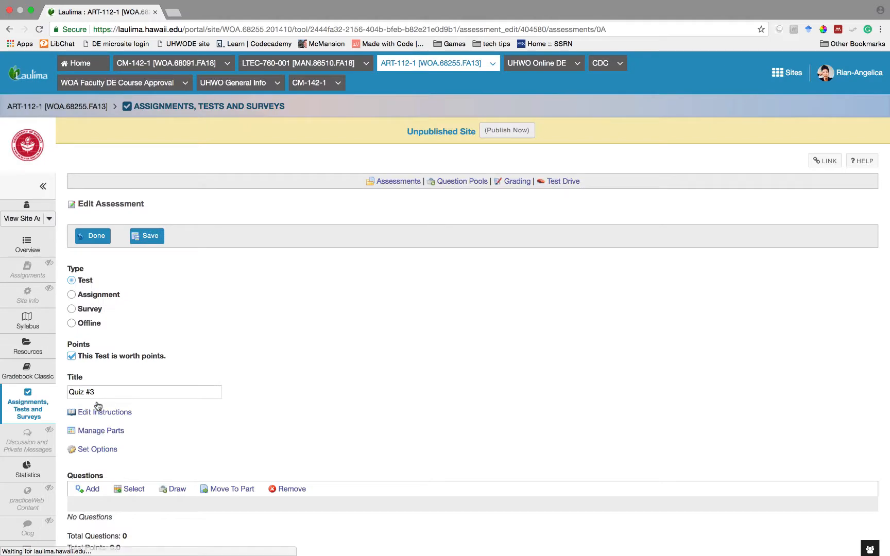
- Add a Multiple Choice question reading 'Rick Astley's never gonna?'
scroll(160, 432, down, 2)
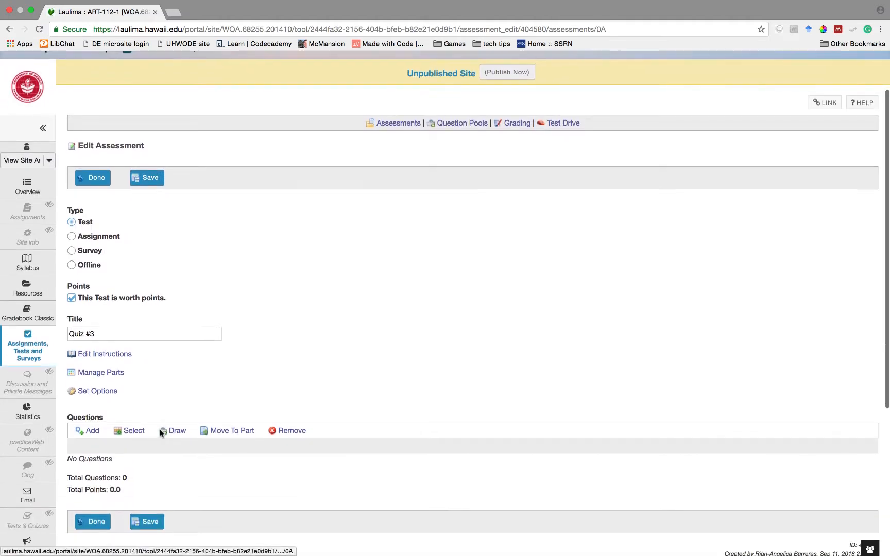
click(88, 431)
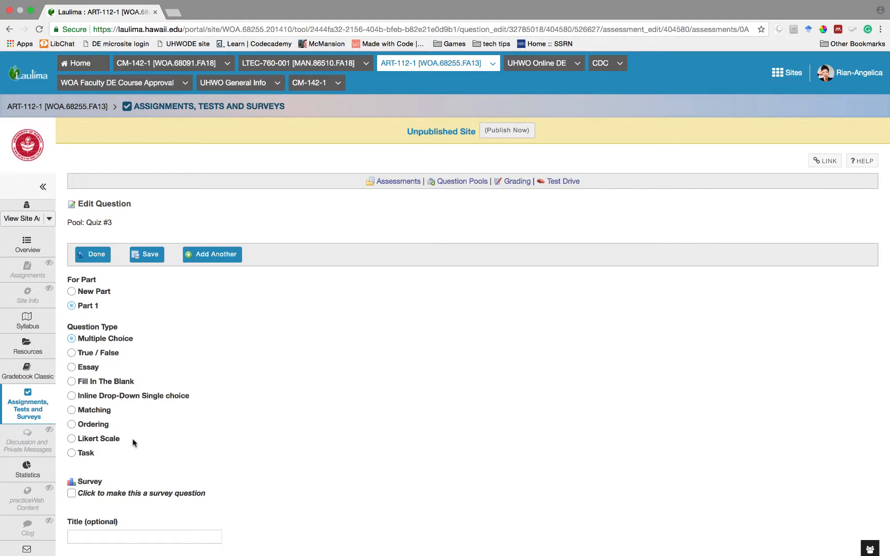
scroll(132, 438, down, 5)
scroll(132, 439, down, 1)
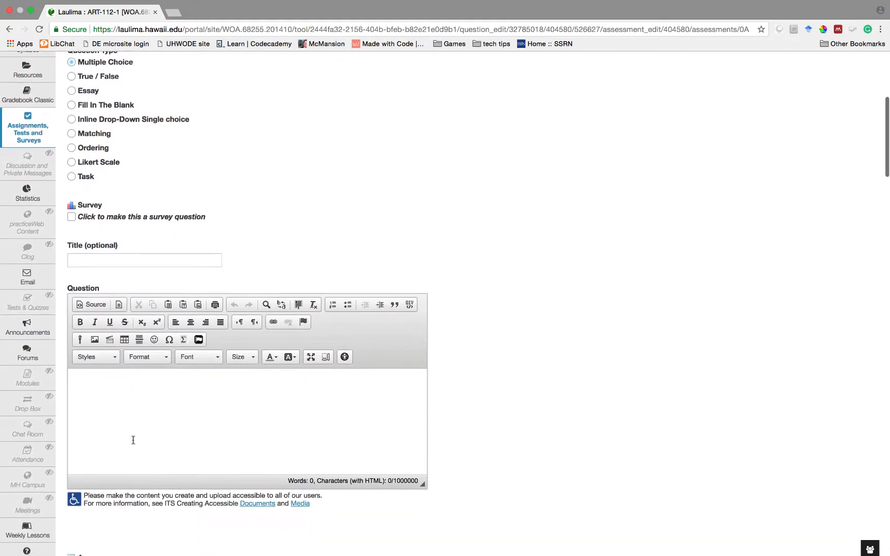
click(133, 440)
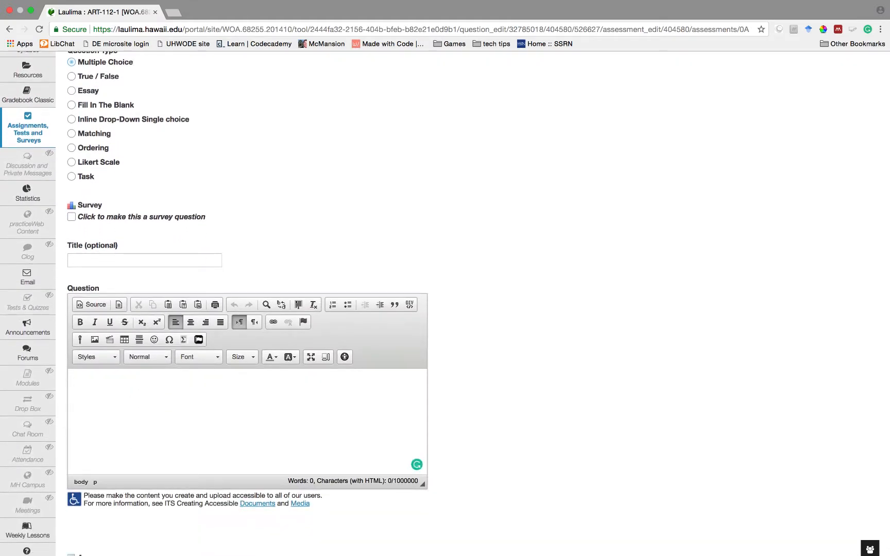
text(Rick A)
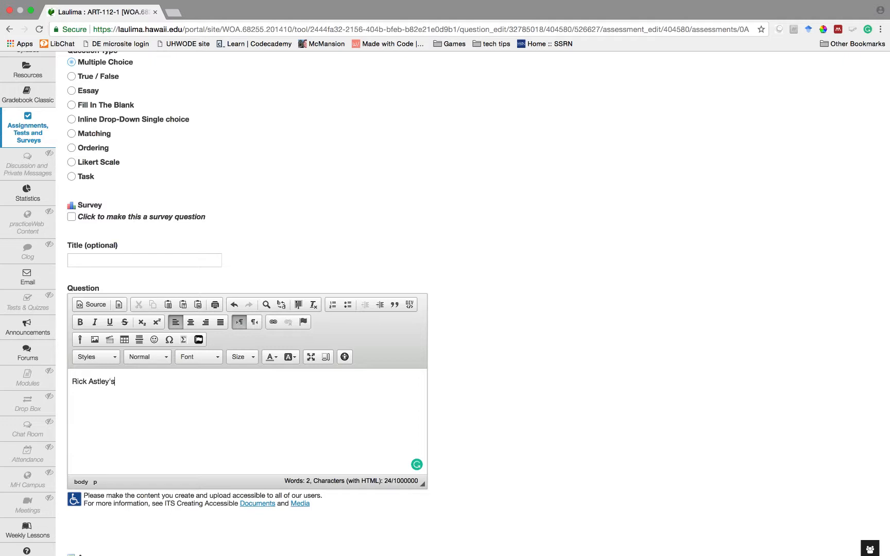
text(stley's never gonna?)
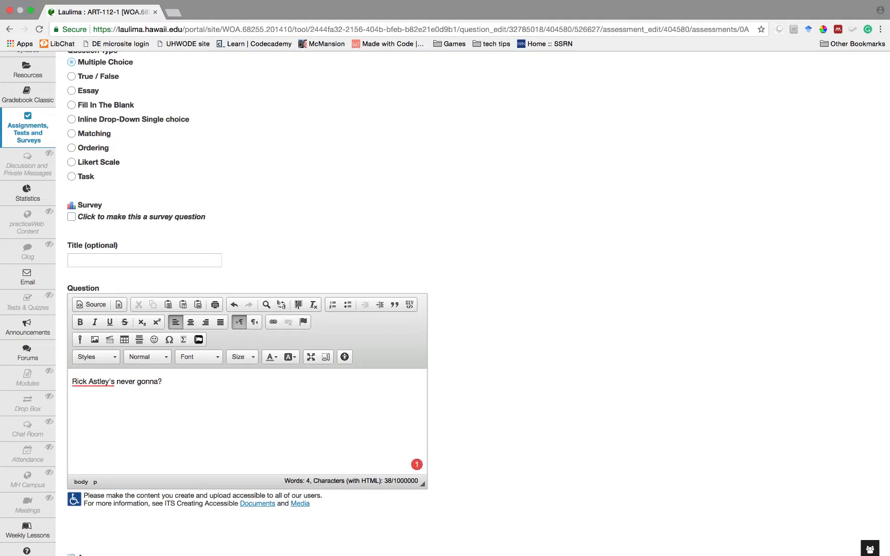
scroll(177, 370, down, 10)
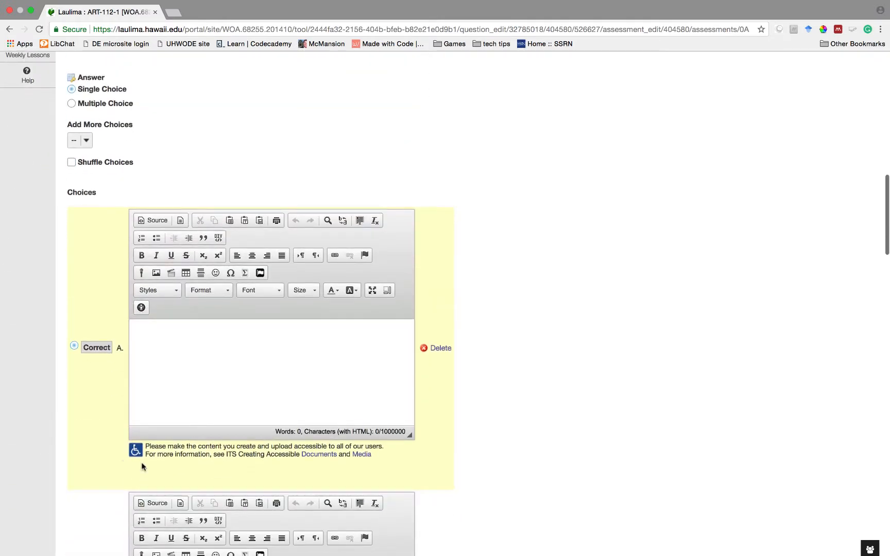
- Fill choices A–D: 'Give you up.', 'Let you down.', 'Run Around.', 'Desert you.'
text(Give you up.)
scroll(180, 391, down, 5)
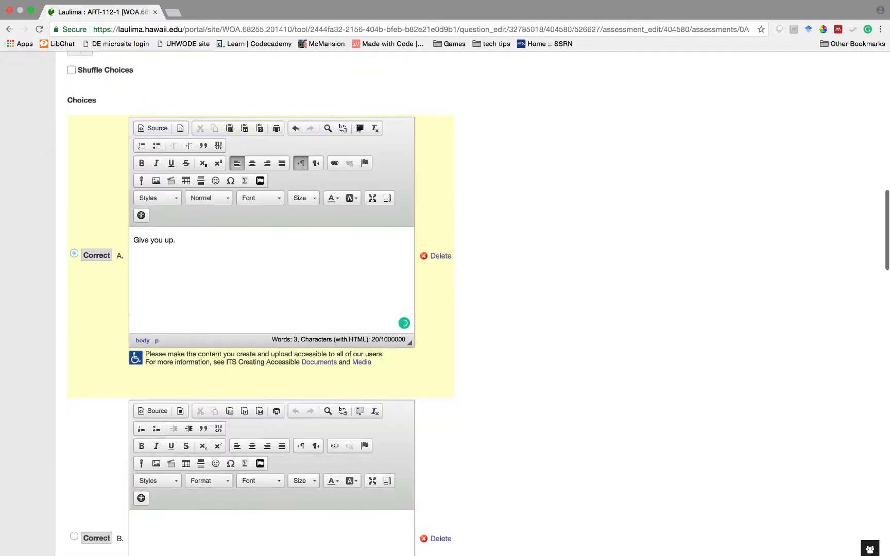
click(185, 415)
text(Let you down.)
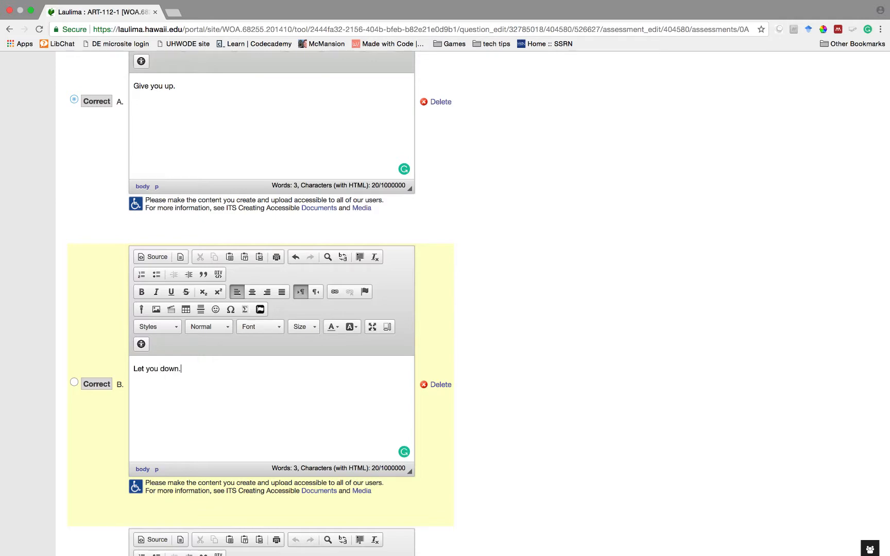
scroll(185, 415, down, 4)
click(193, 498)
text(Run Around.)
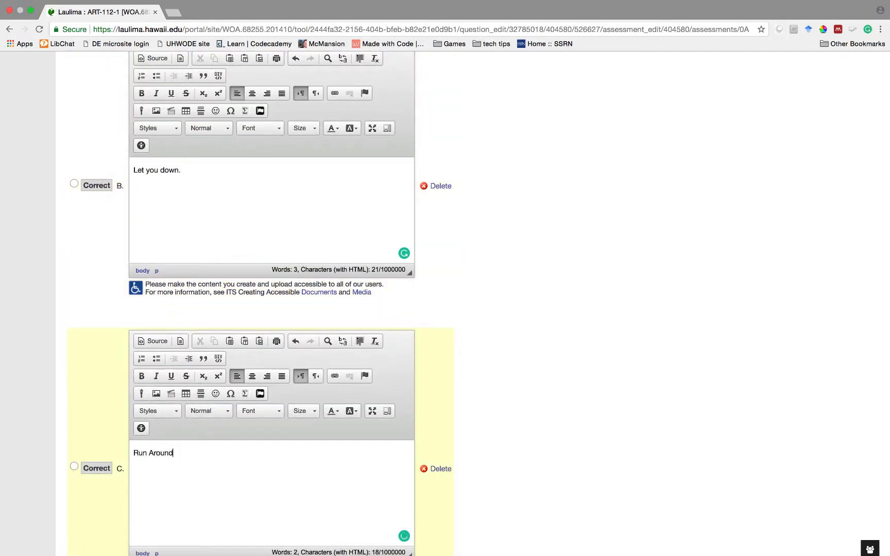
scroll(192, 499, down, 5)
click(204, 518)
text(Desert )
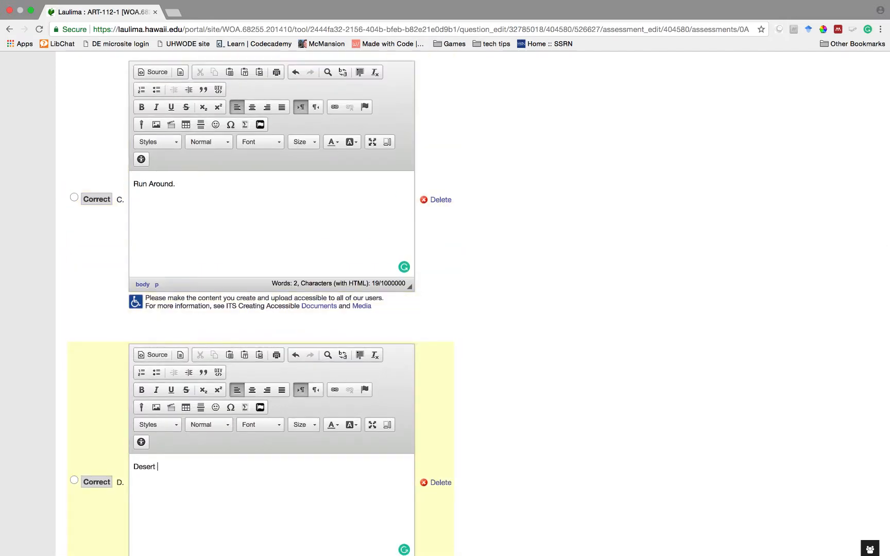
text(you.)
- Add choice E 'All of the above.' and mark it as the correct answer
scroll(227, 411, down, 7)
click(226, 411)
text(All)
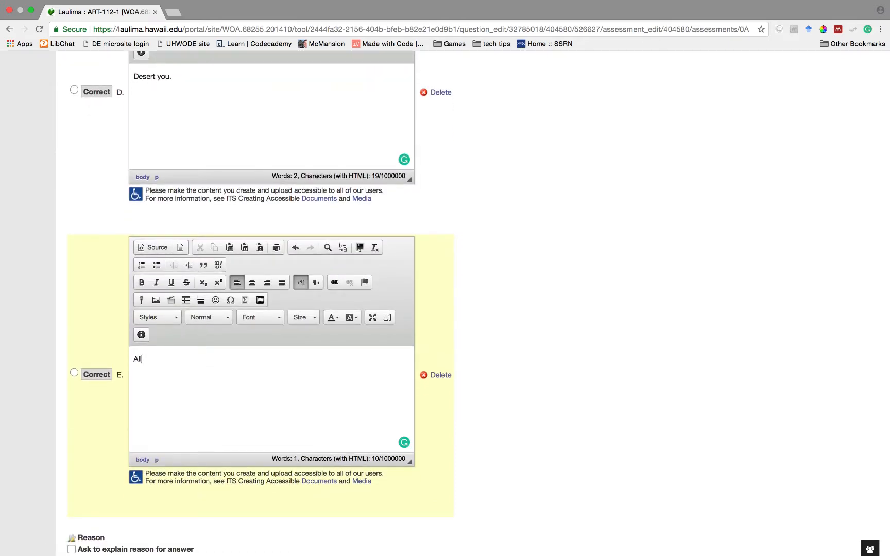
text( of the above.)
scroll(73, 354, down, 2)
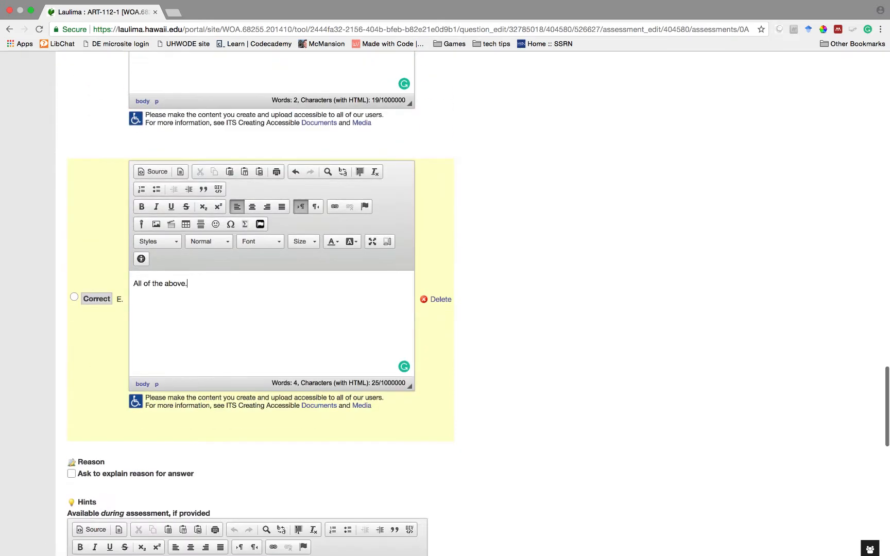
click(74, 298)
scroll(100, 383, down, 6)
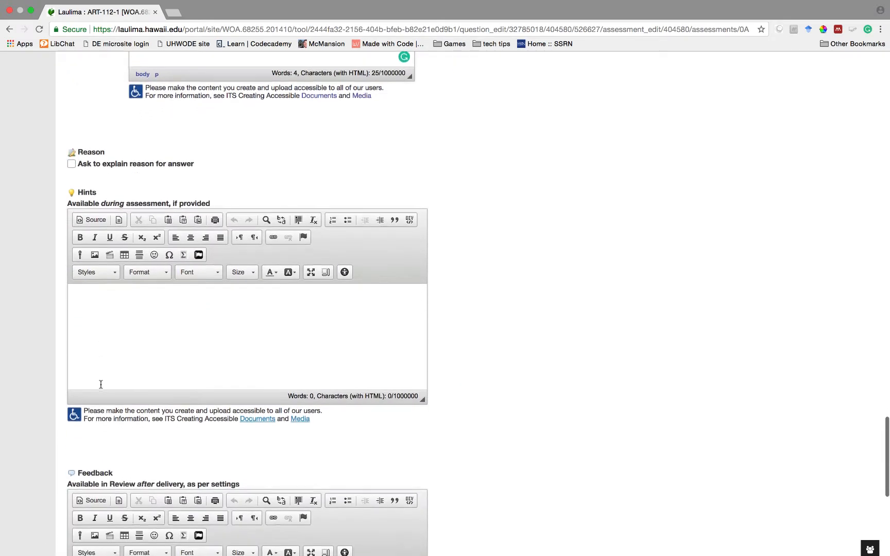
scroll(100, 384, down, 5)
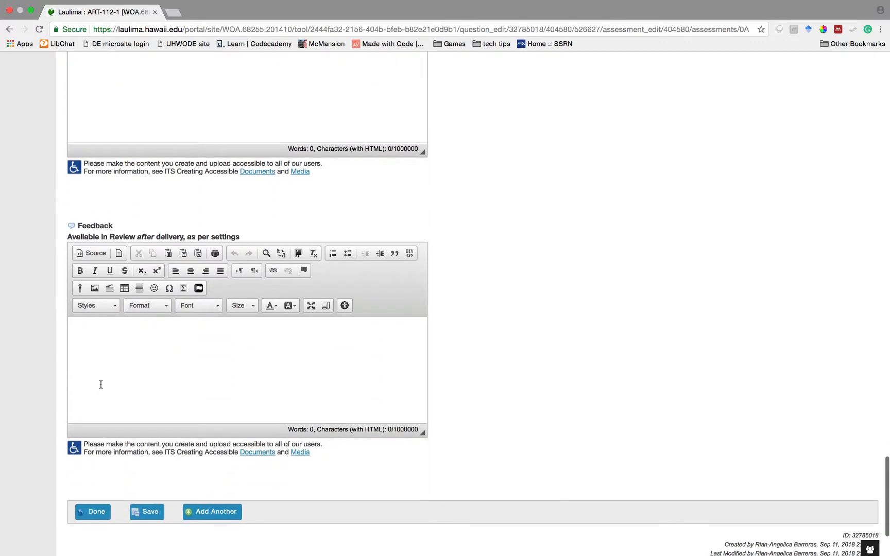
scroll(101, 384, down, 2)
- Add an essay question on Giorgio Moroder's effect on Disco Music and Electronic Music genres
click(212, 438)
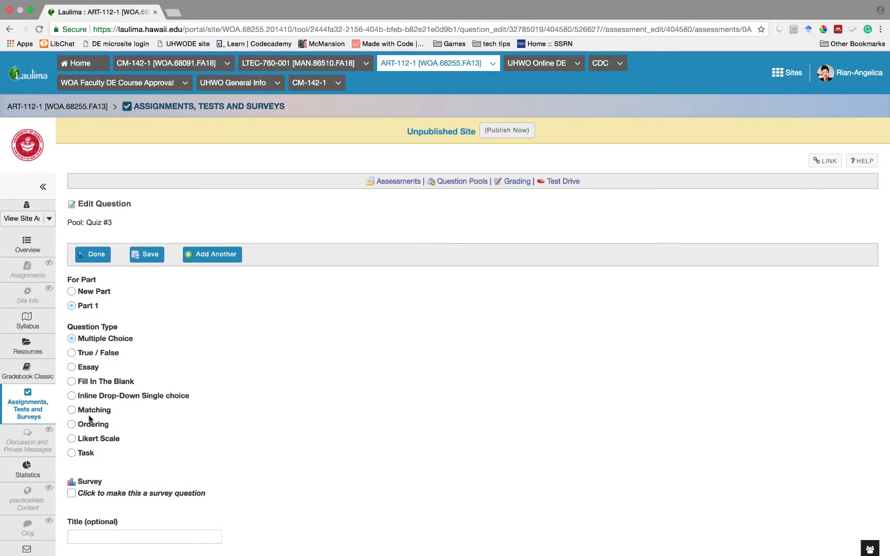
click(73, 365)
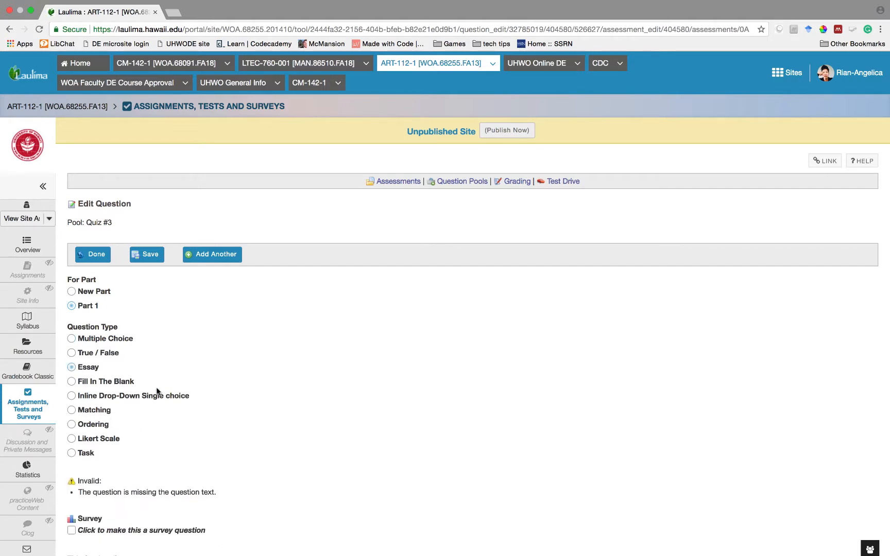
scroll(157, 391, down, 5)
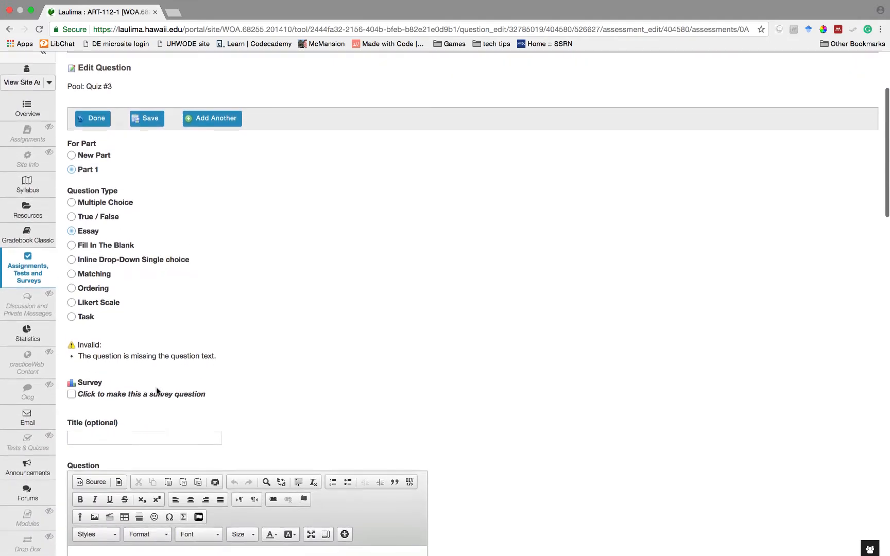
scroll(157, 391, down, 2)
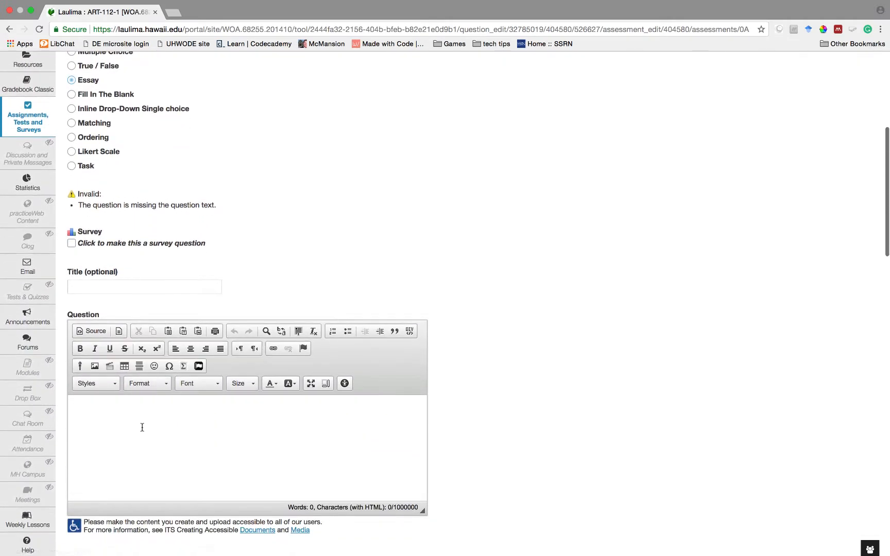
click(142, 427)
text(In your own words, please explain the e)
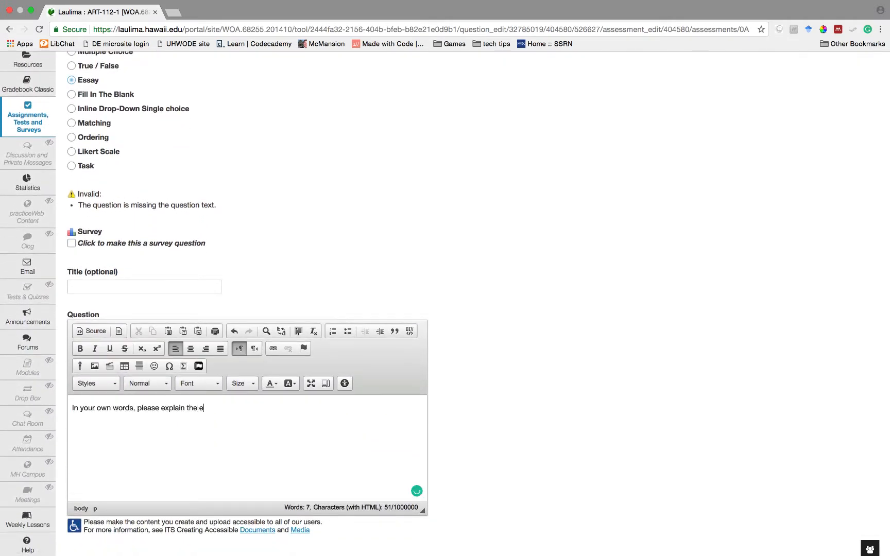
text(ffect Giorgio Morodo)
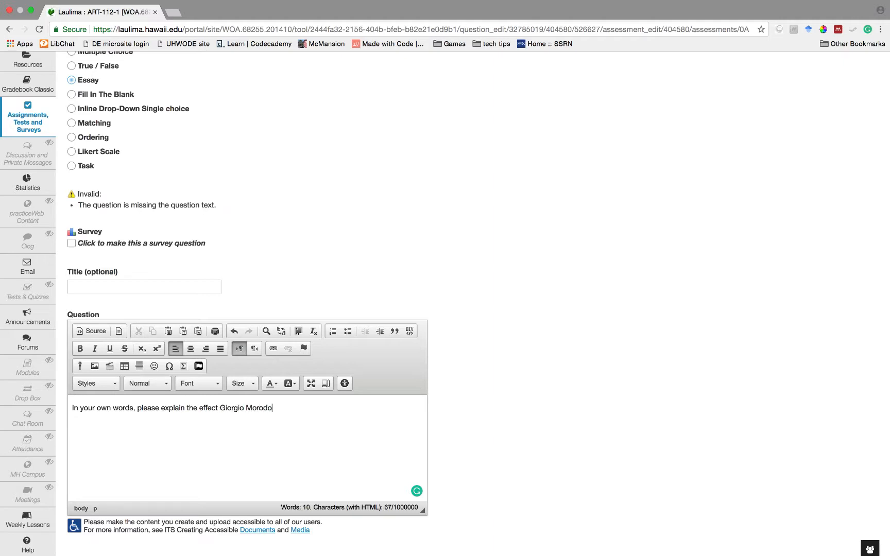
text(r's word had on the genre o)
key(BackSpace)
key(BackSpace)
text(s of Disco Music)
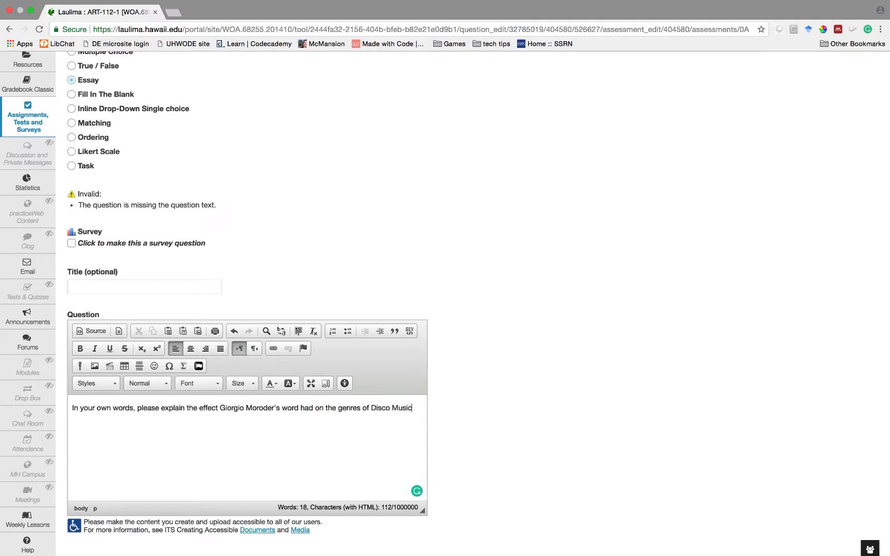
text( and Electronic Music.)
scroll(36, 401, down, 15)
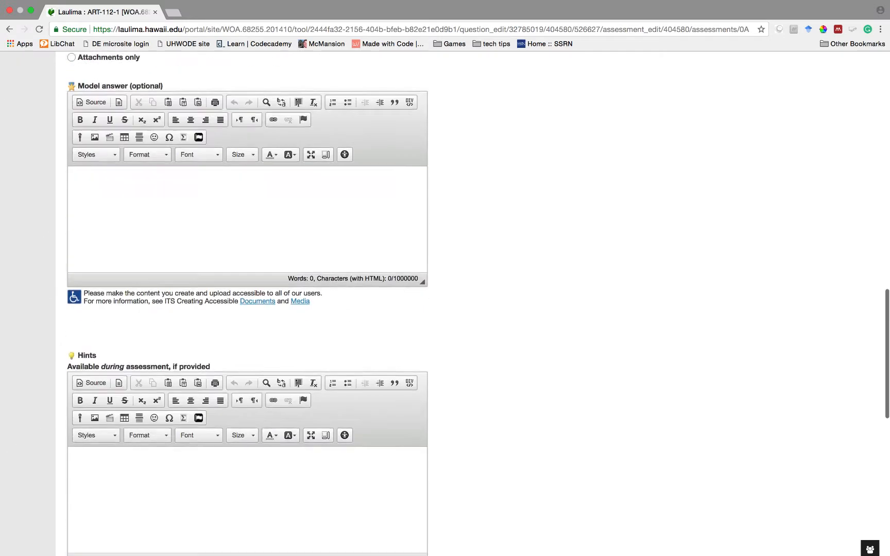
click(214, 400)
scroll(213, 400, down, 2)
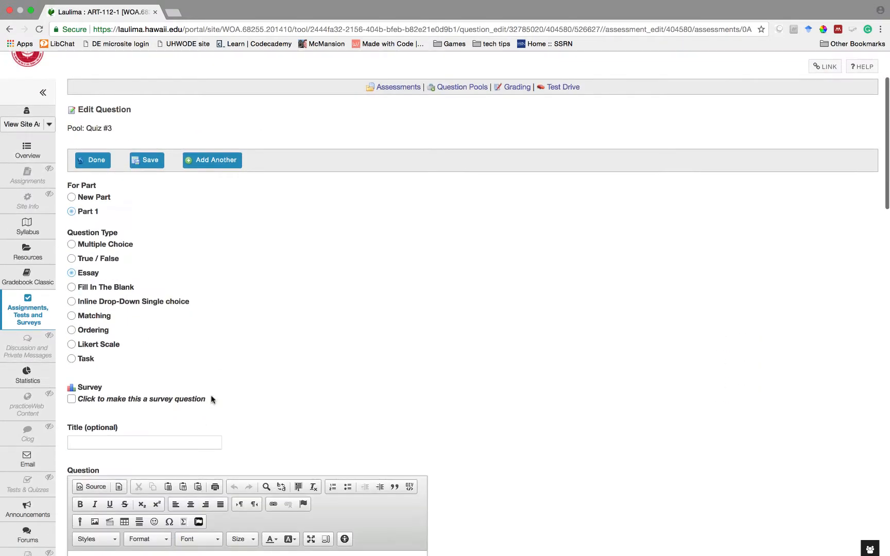
- Make it a matching question: 'Please match the album titles with the artist names.'
click(71, 313)
scroll(70, 317, down, 7)
scroll(70, 319, down, 2)
click(146, 308)
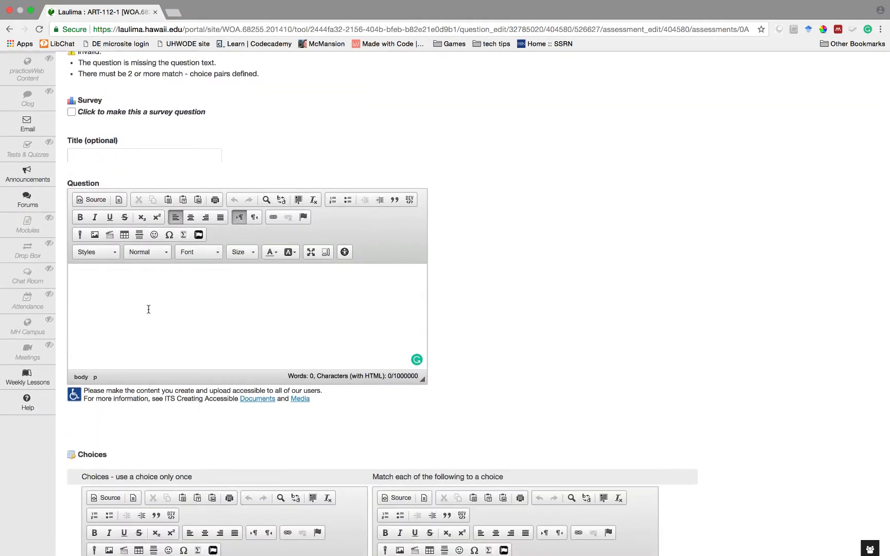
text(Please match the)
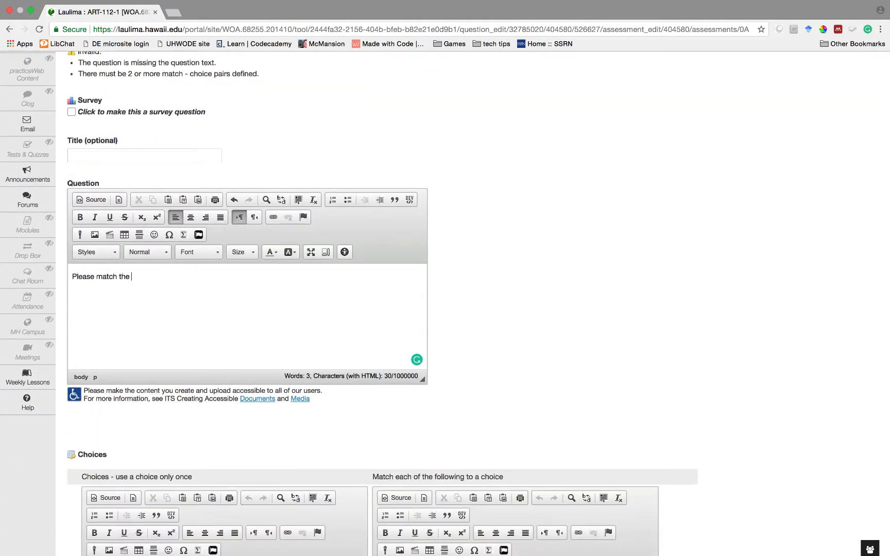
text( album titles with the artist names.)
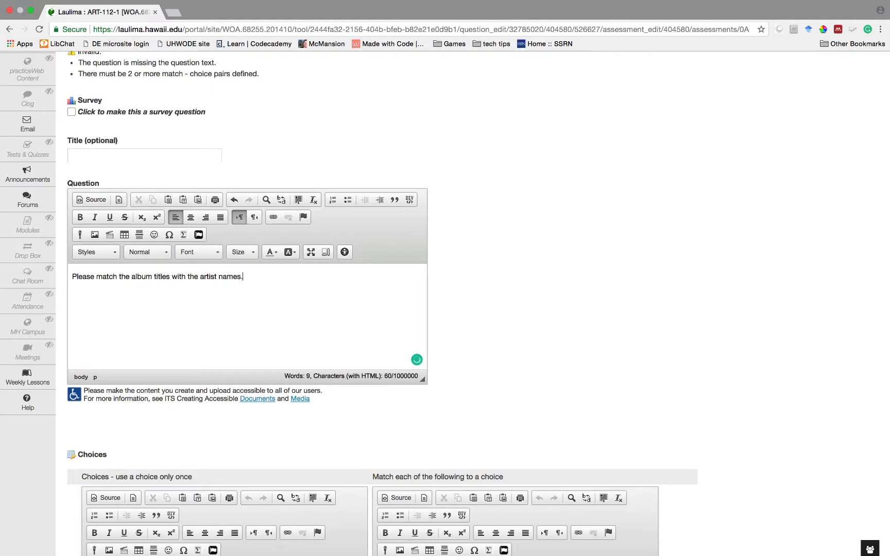
scroll(131, 310, down, 8)
- Fill pairs A and B: Thriller–Michael Jackson, Purple Rain–Prince
click(157, 222)
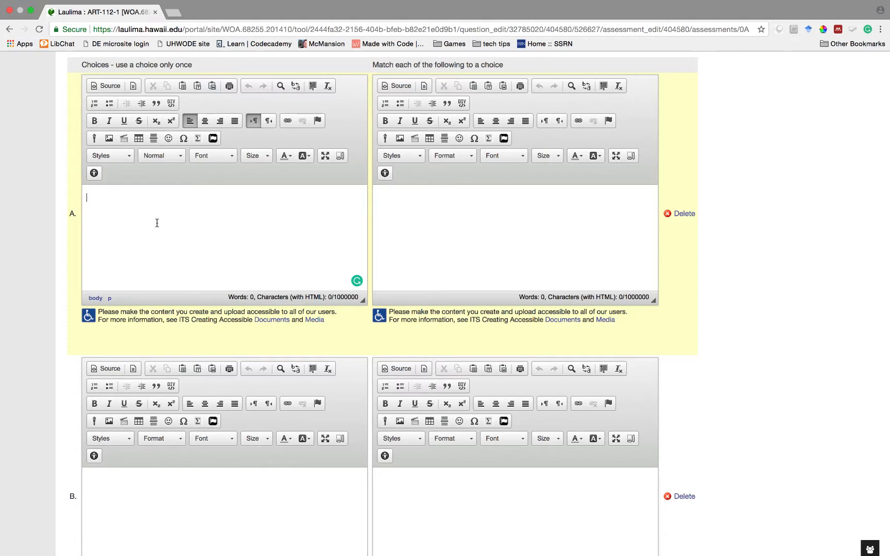
text(Thriller)
click(456, 239)
text(Michael Jackson)
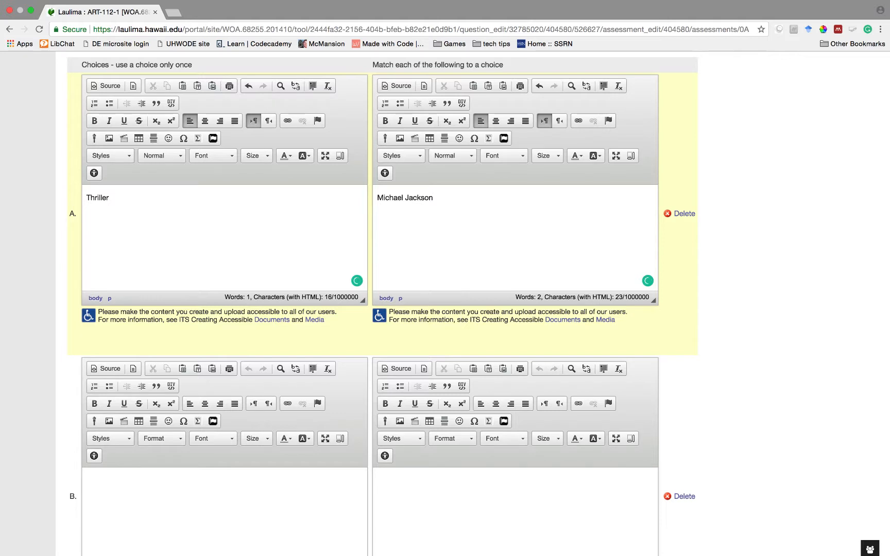
click(288, 519)
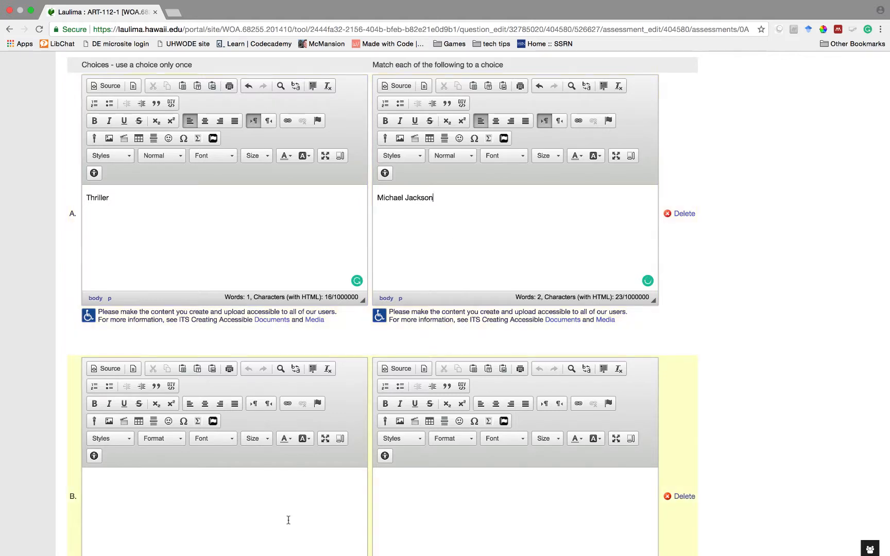
text(Purple Rain)
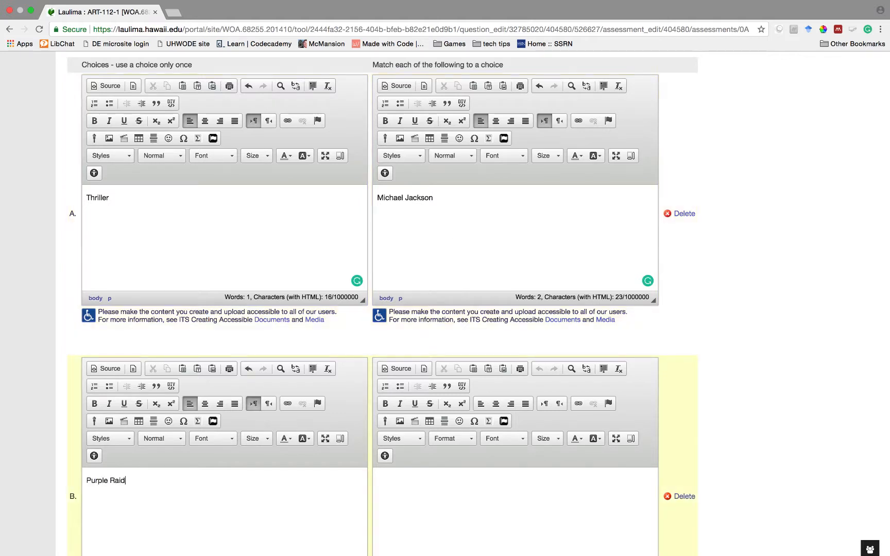
click(434, 548)
text(Prince)
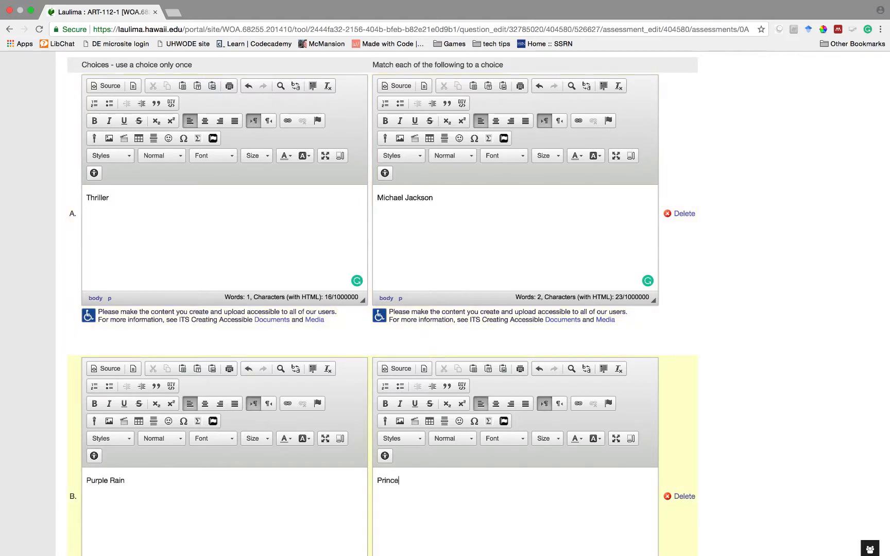
- Fill pairs C and D: Disintegration–The Cure, Closer–Joy Division
key(Tab)
text(Disi)
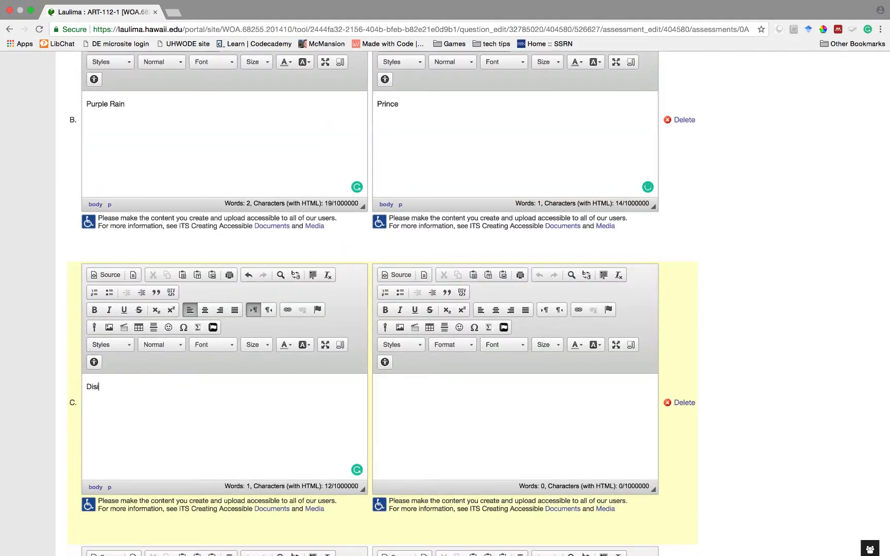
text(ntegration)
key(Tab)
text(The Cure)
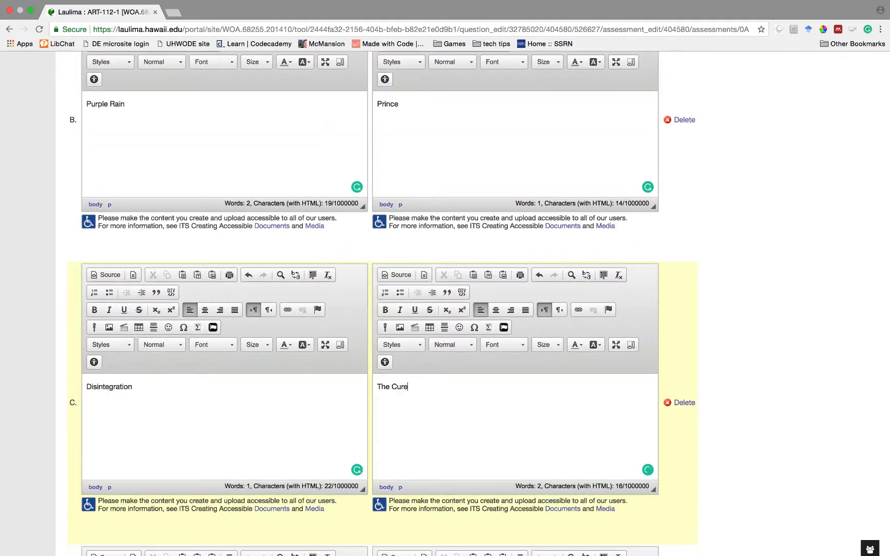
key(Tab)
text(Closer)
key(Tab)
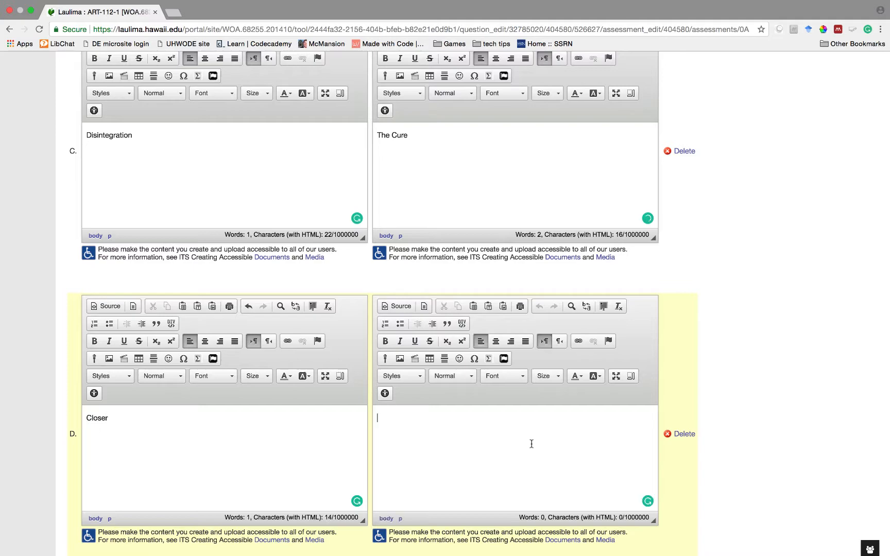
text(Joy Division)
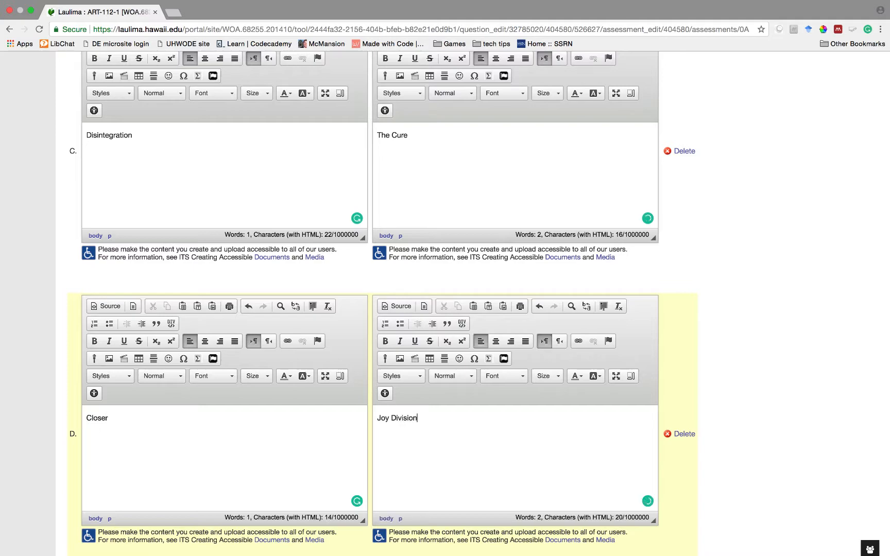
scroll(356, 401, down, 10)
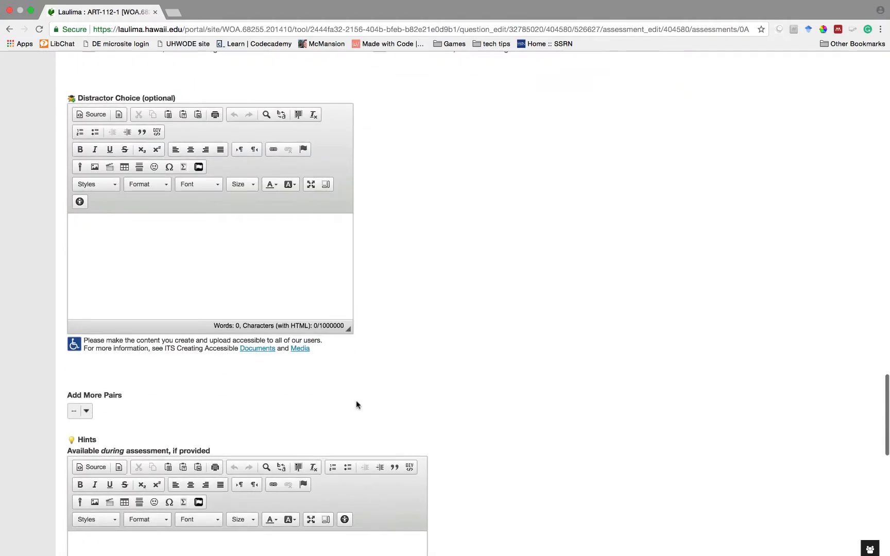
- Add 2 more matching pairs via the Add More Pairs dropdown
scroll(356, 401, up, 7)
scroll(356, 403, up, 5)
scroll(355, 402, down, 15)
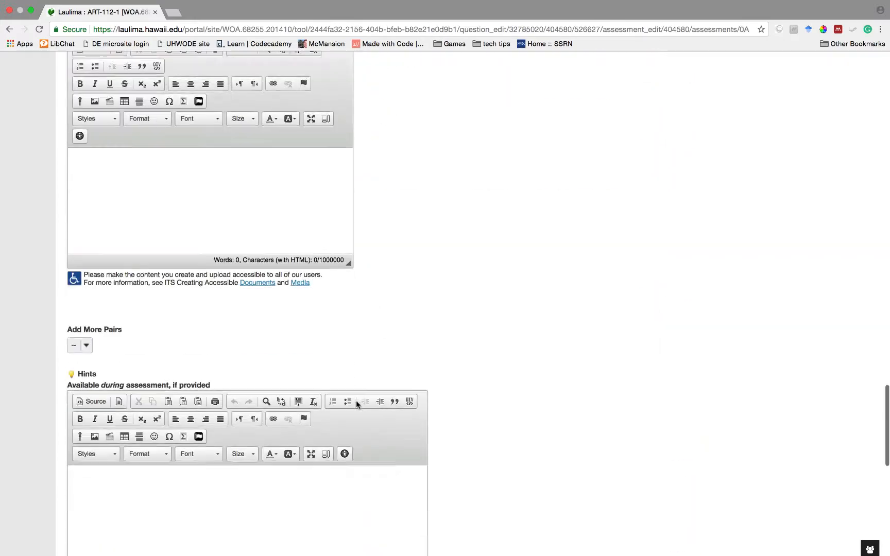
scroll(356, 400, up, 1)
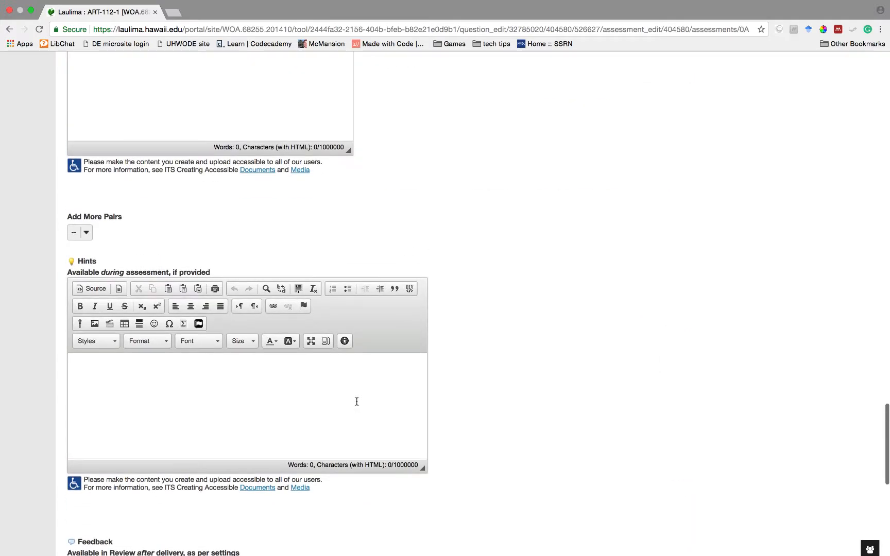
click(86, 232)
click(82, 251)
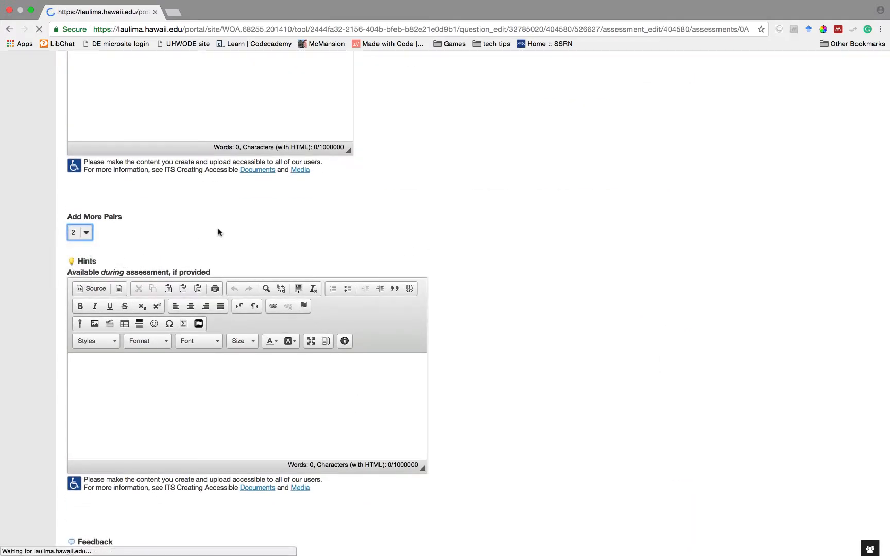
- Fill pair E with Rio–Duran Duran and pair F with Daydream Nation–Sonic Youth
scroll(218, 232, down, 15)
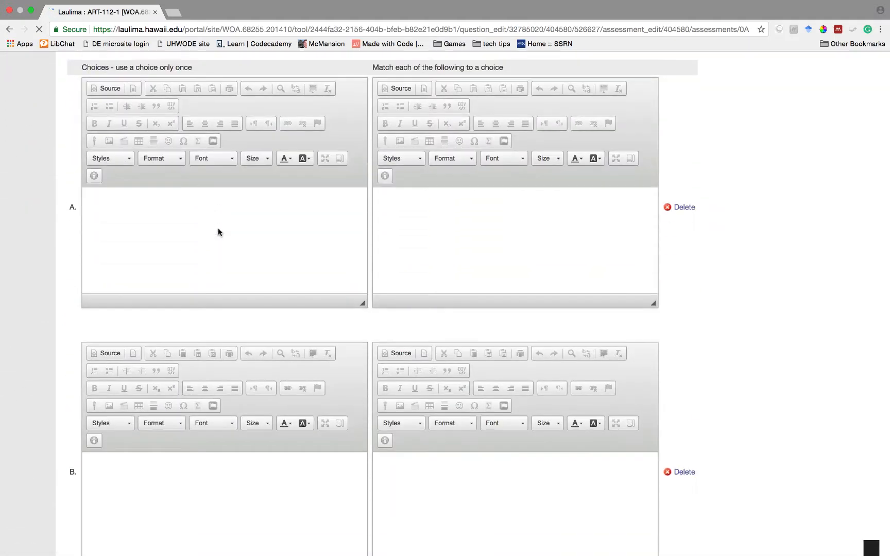
scroll(219, 230, down, 13)
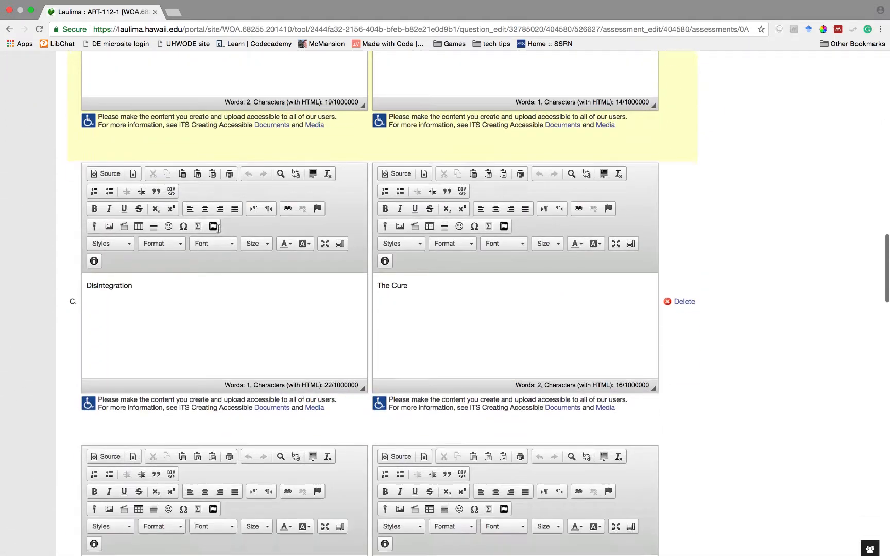
scroll(218, 231, down, 10)
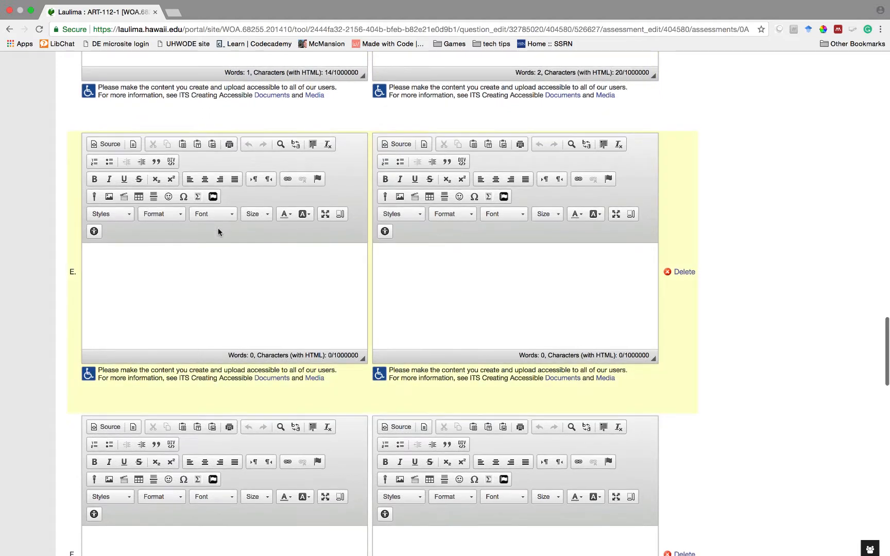
click(214, 273)
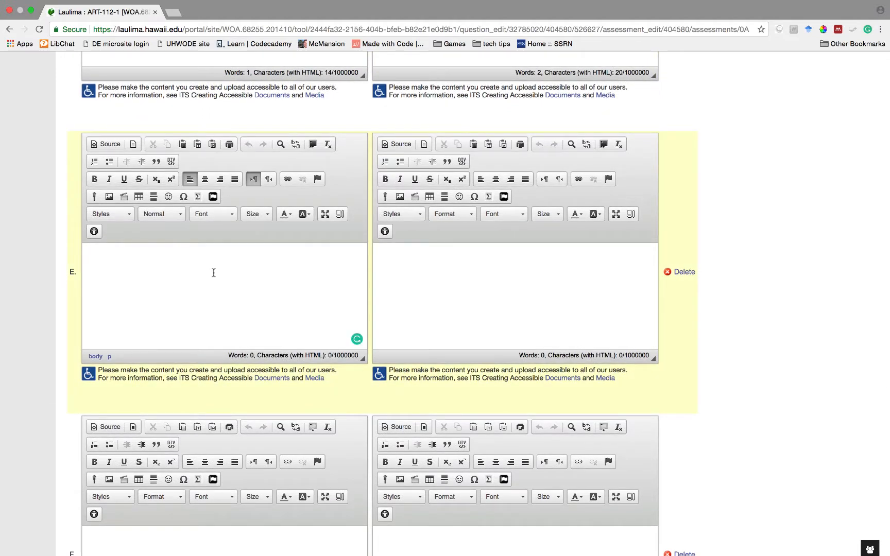
text(Rio)
click(488, 268)
text(Duran Duran)
scroll(489, 233, down, 9)
click(340, 345)
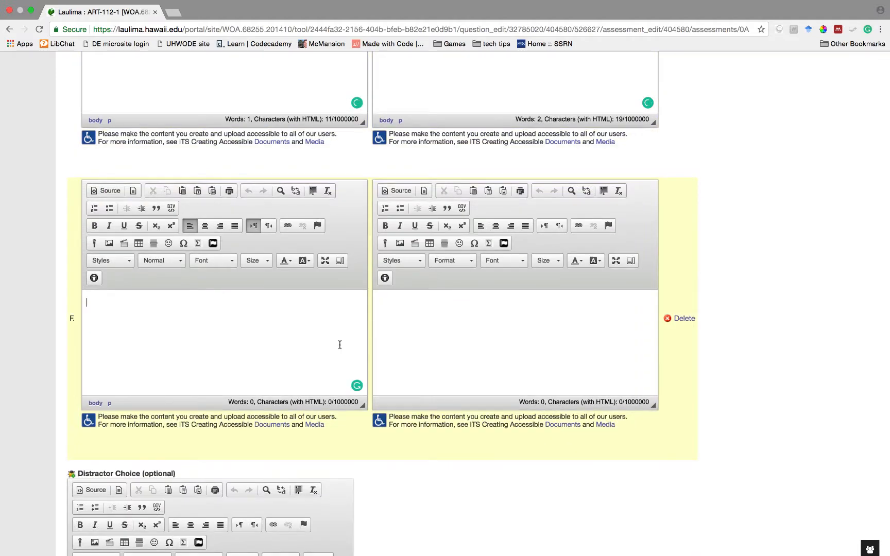
text(Daydream Nation)
click(447, 354)
text(Sonic Youth)
scroll(447, 353, down, 10)
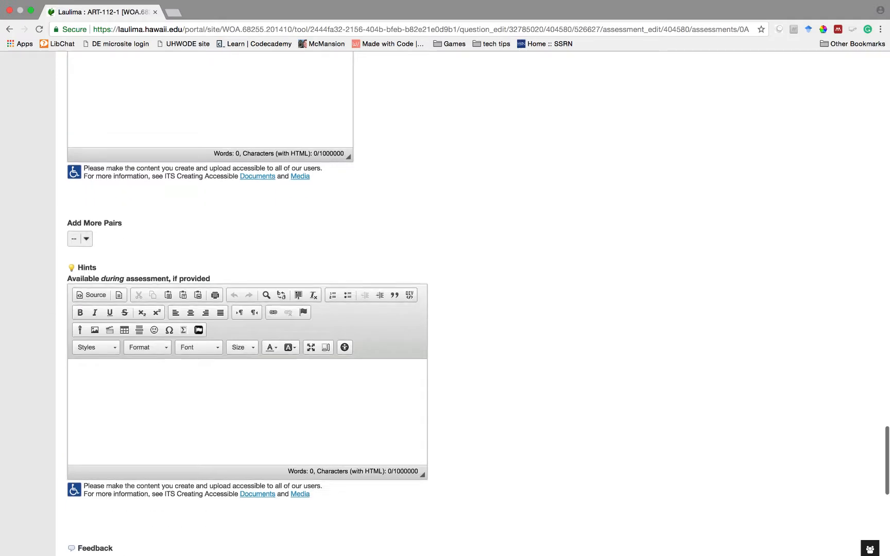
scroll(247, 411, down, 8)
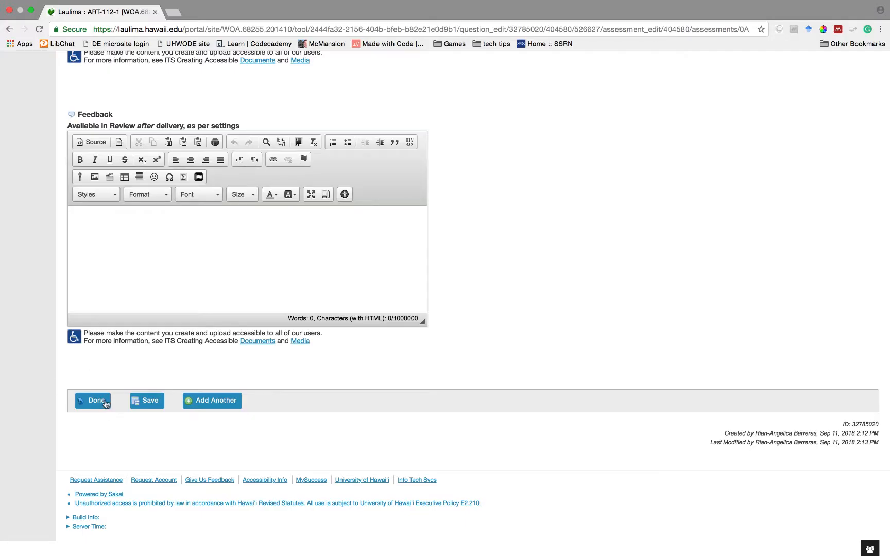
- Finish the matching question and enter first points values for questions 1–3
click(96, 401)
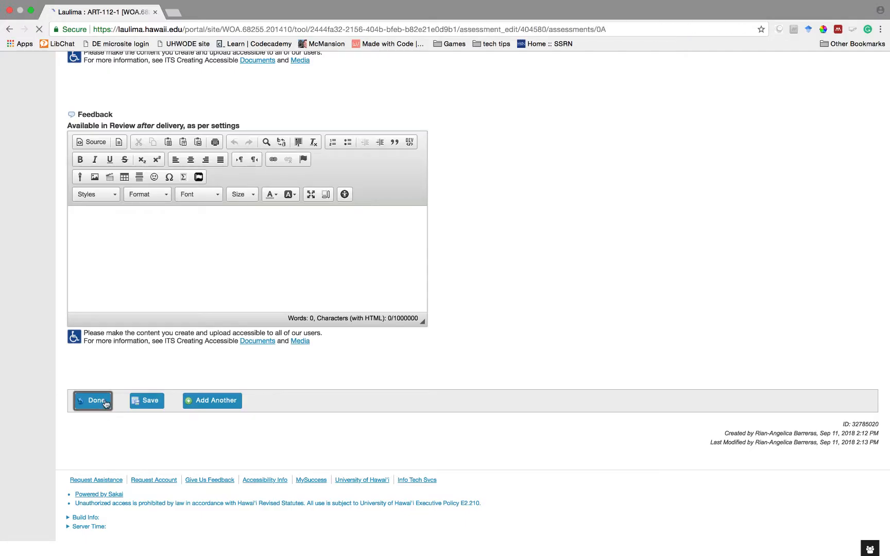
scroll(298, 386, down, 1)
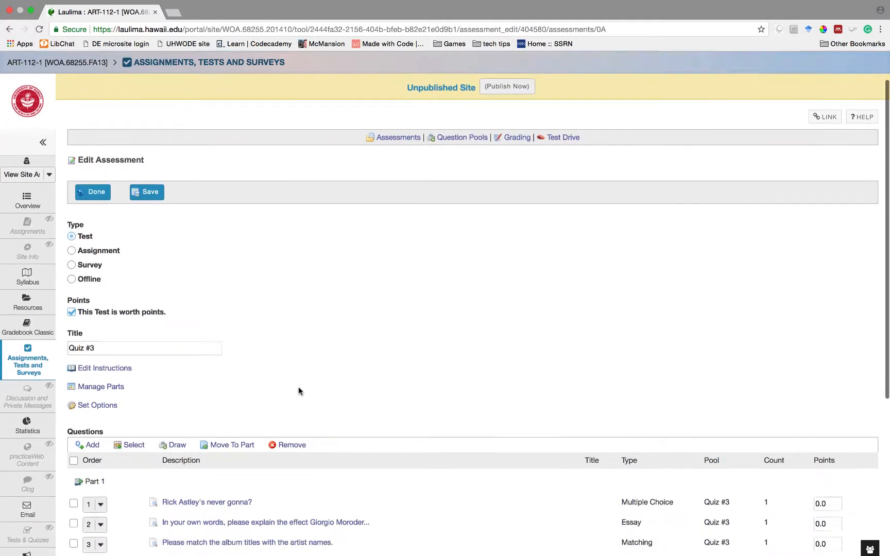
scroll(298, 387, down, 3)
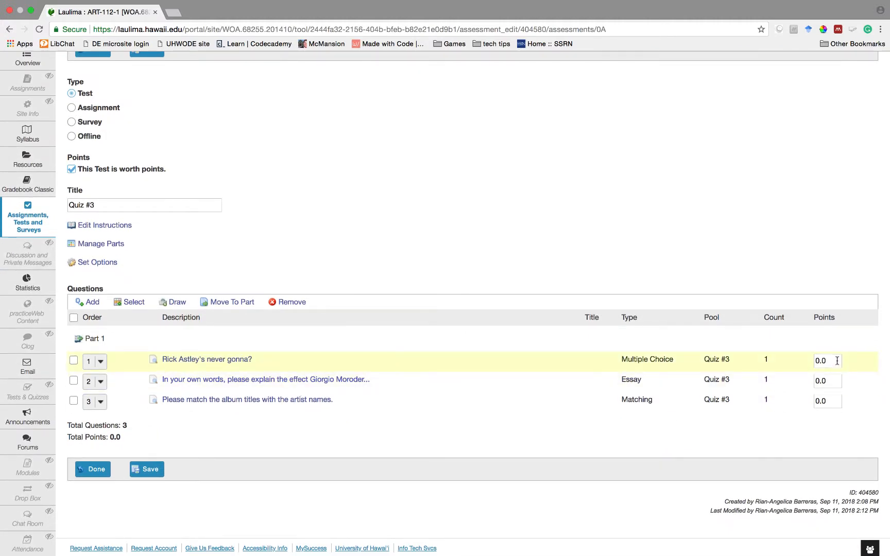
drag(829, 361, 815, 359)
text(10)
drag(831, 380, 799, 384)
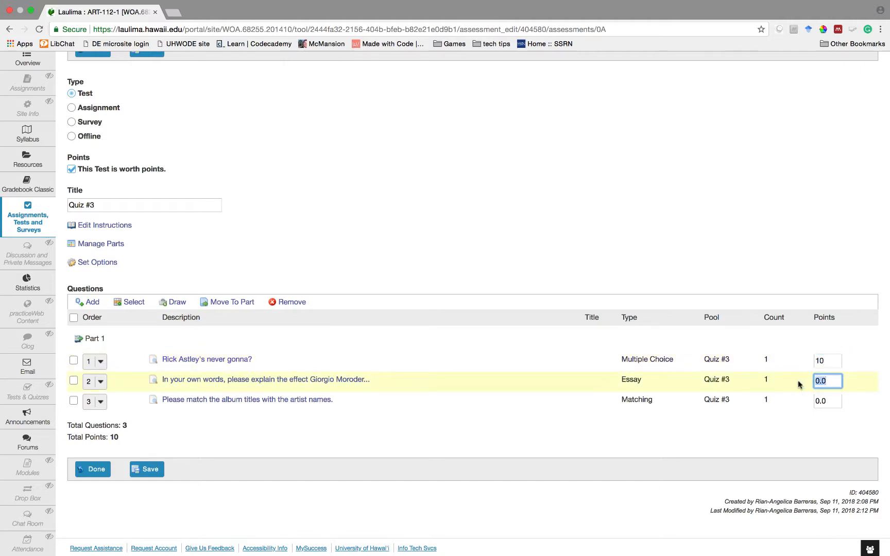
text(10)
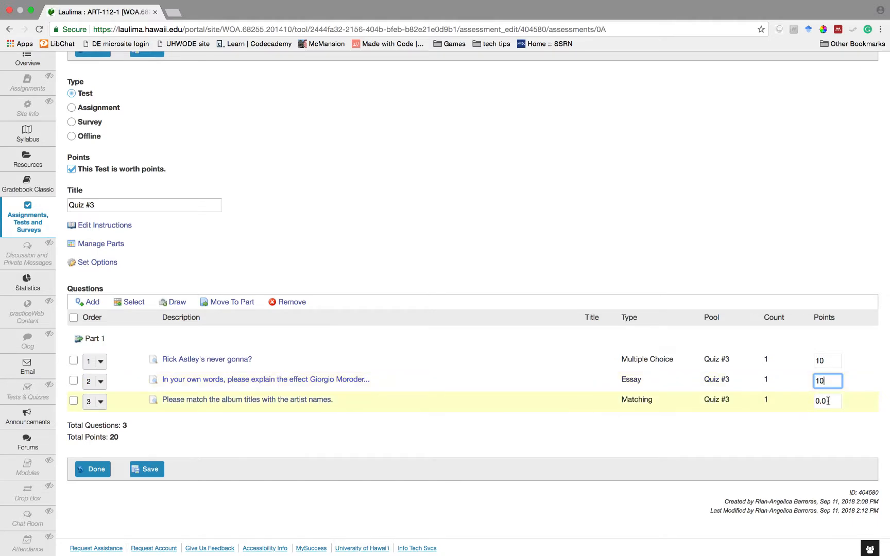
drag(827, 401, 801, 400)
text(10)
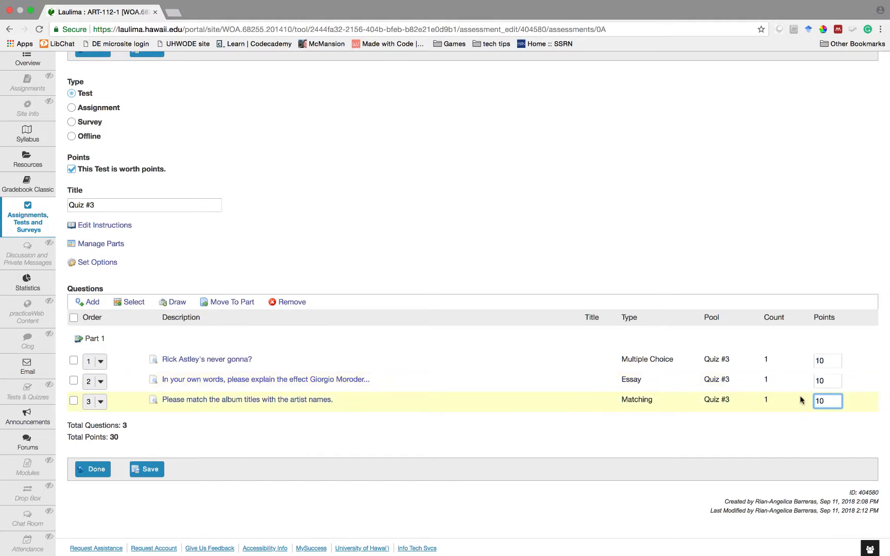
click(797, 452)
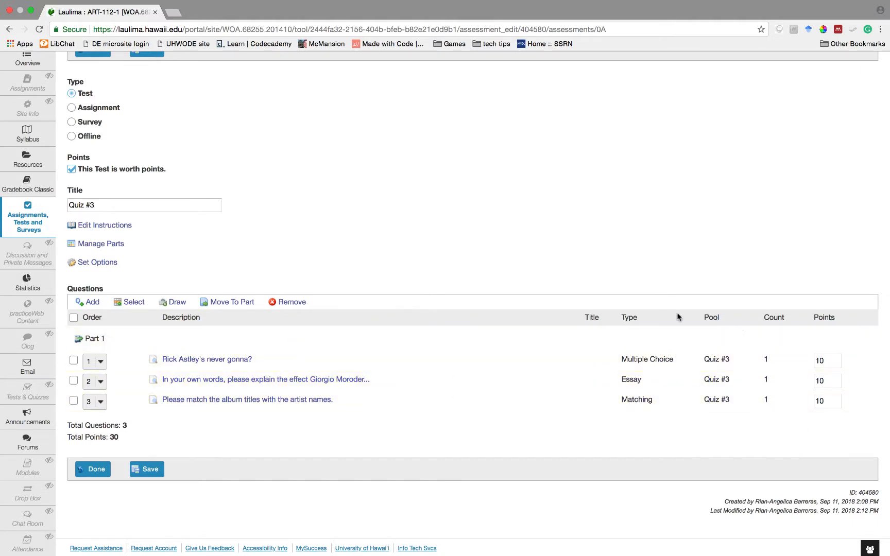
- Correct the points to 5, 10 and 8, totalling 23, and close the test editor
drag(826, 359, 811, 361)
text(5)
drag(830, 401, 809, 402)
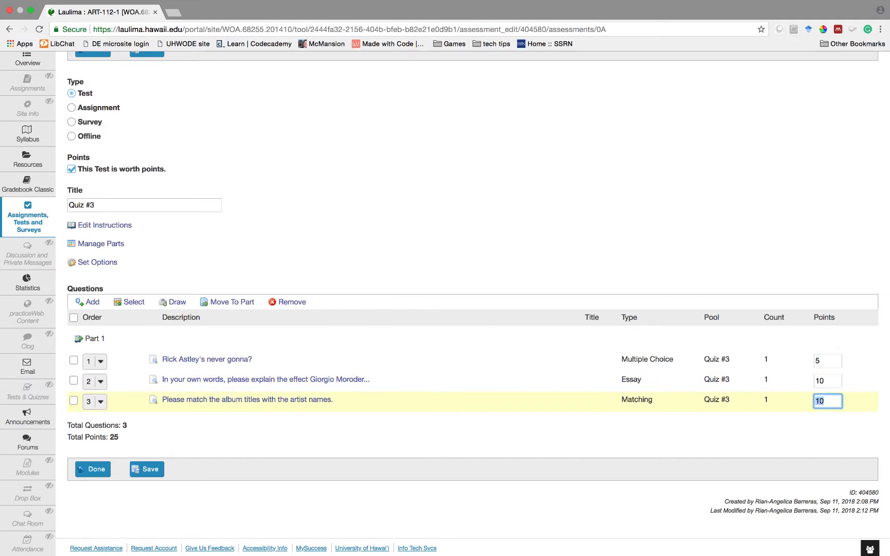
click(786, 423)
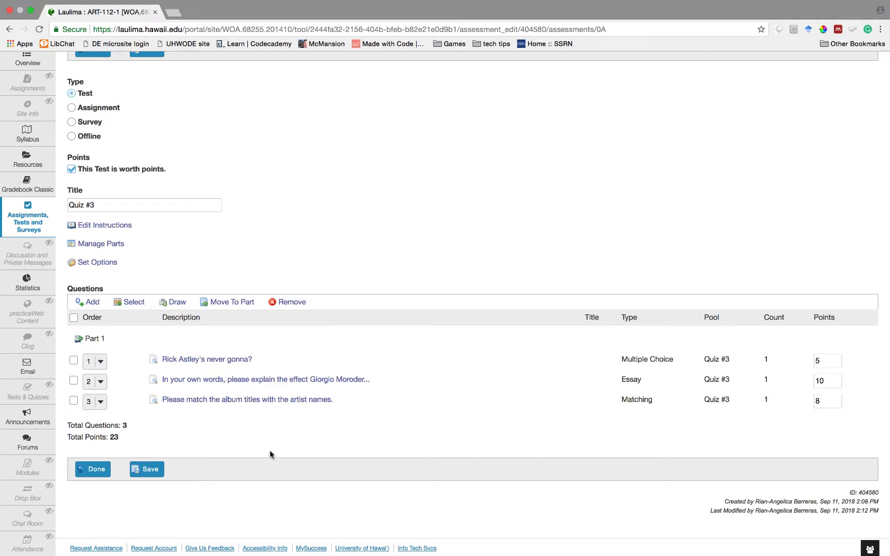
click(92, 471)
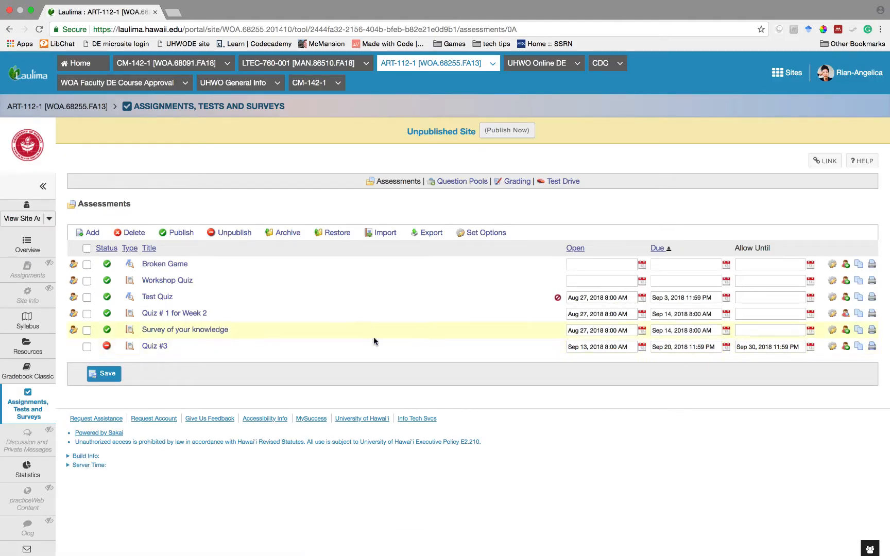
- Set Quiz #3 to open Sep 12 and be due Sep 20 at 08:00 AM
click(641, 347)
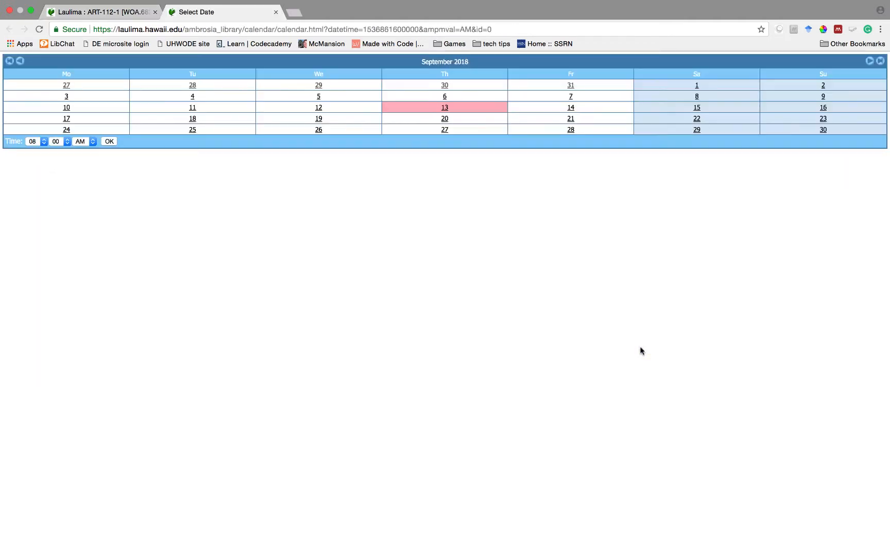
click(320, 107)
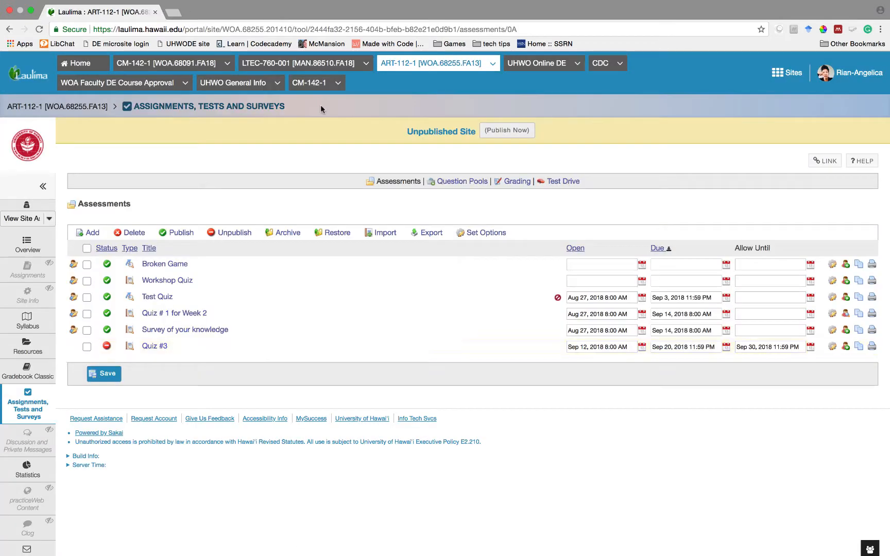
click(725, 346)
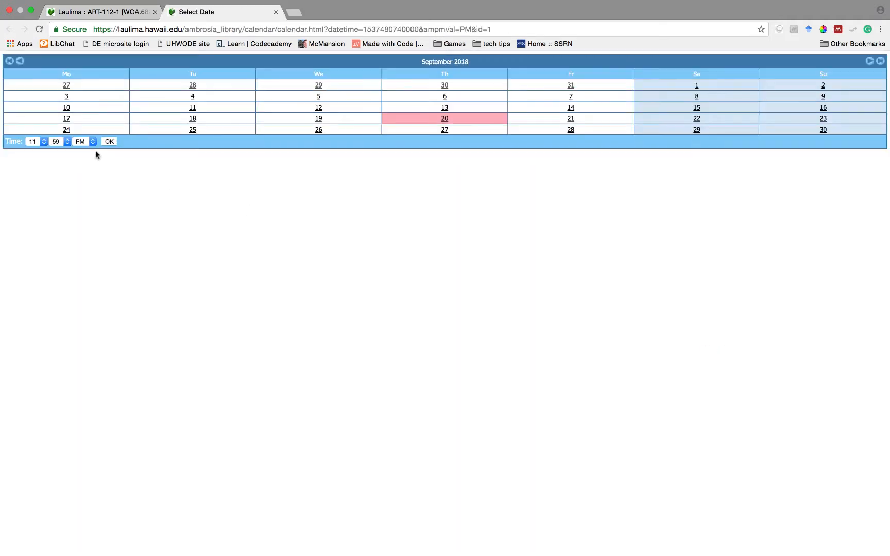
click(45, 143)
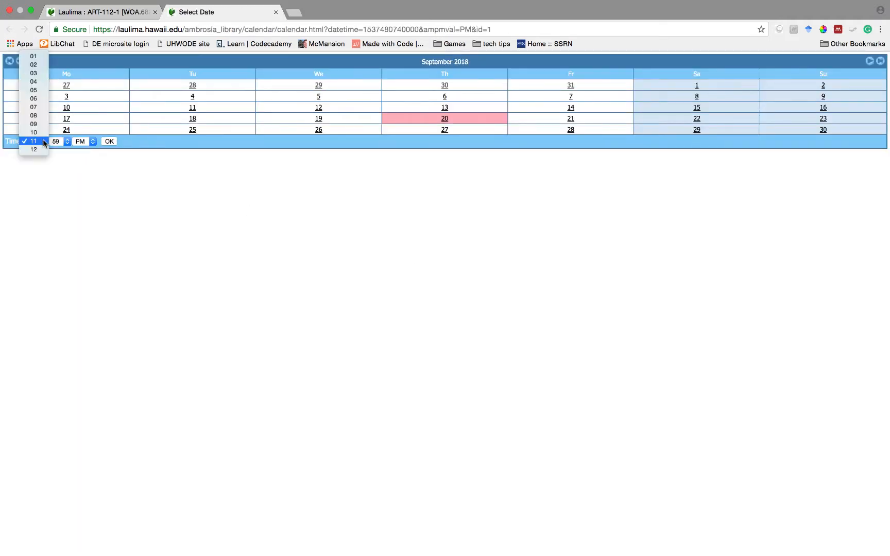
click(35, 115)
click(66, 143)
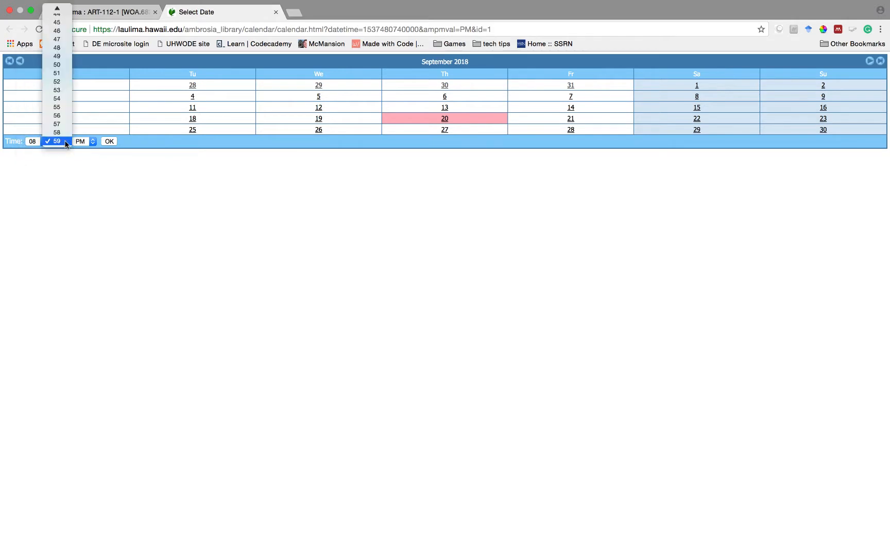
mouse_move(58, 6)
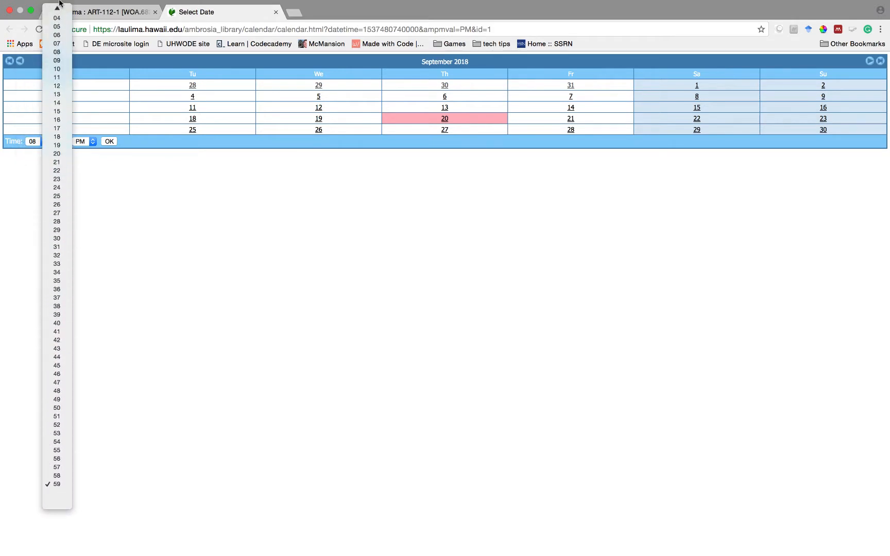
click(58, 12)
click(77, 142)
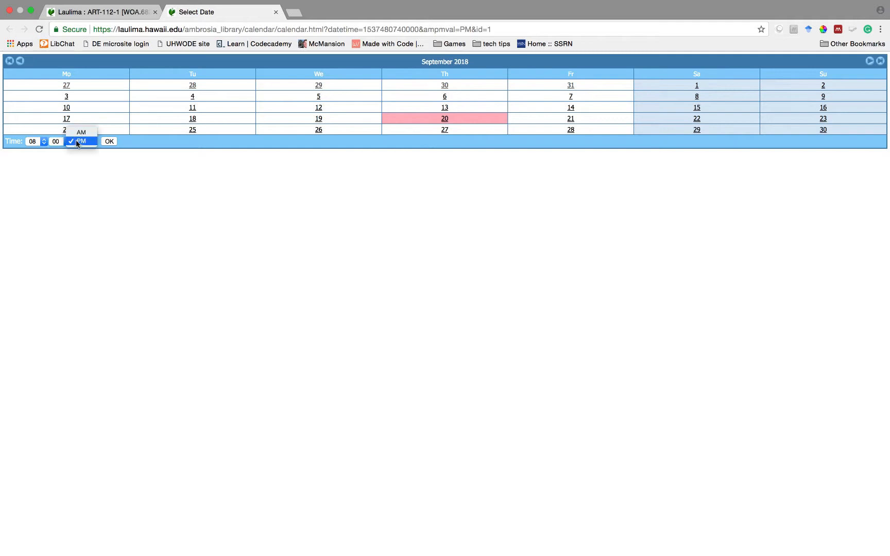
click(80, 140)
click(109, 141)
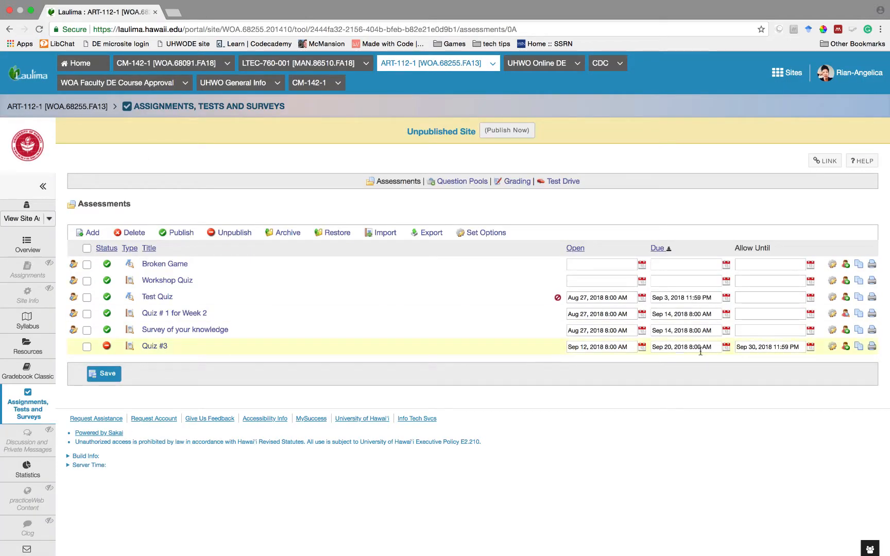
click(846, 348)
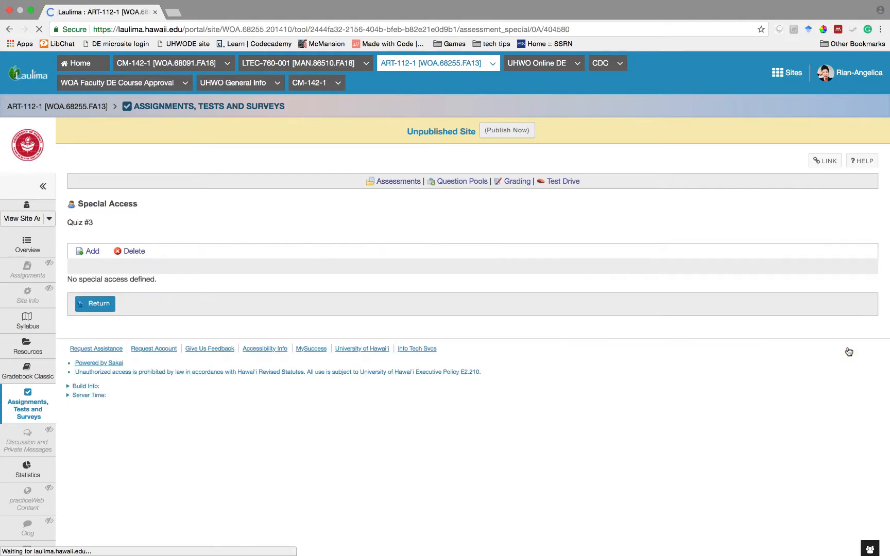
click(91, 251)
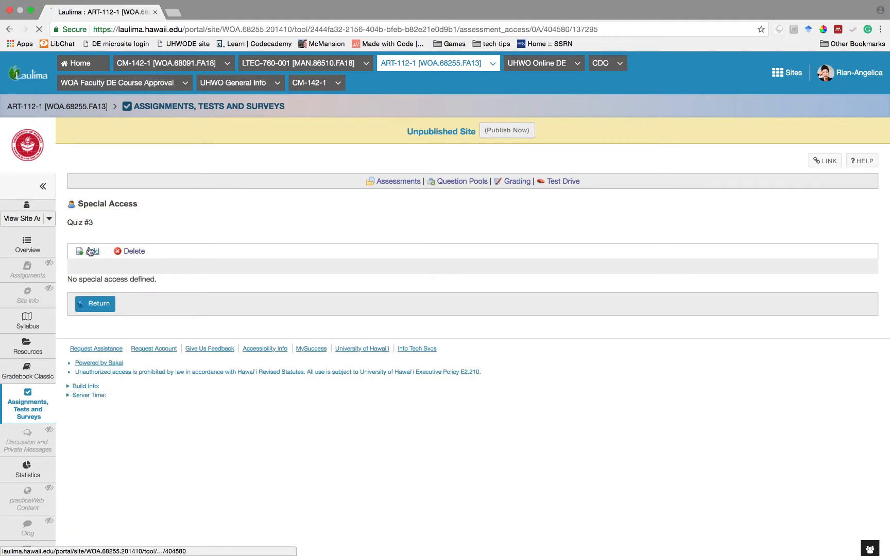
scroll(120, 323, down, 2)
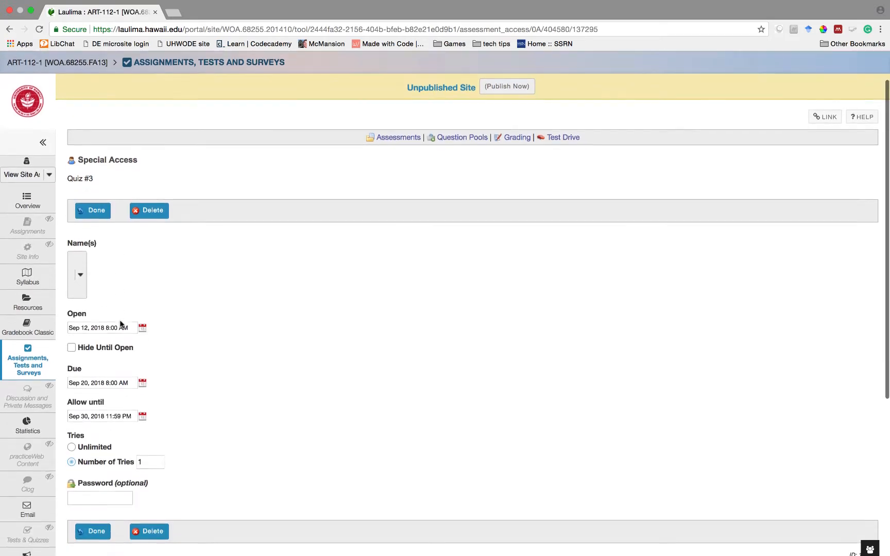
click(80, 274)
click(146, 283)
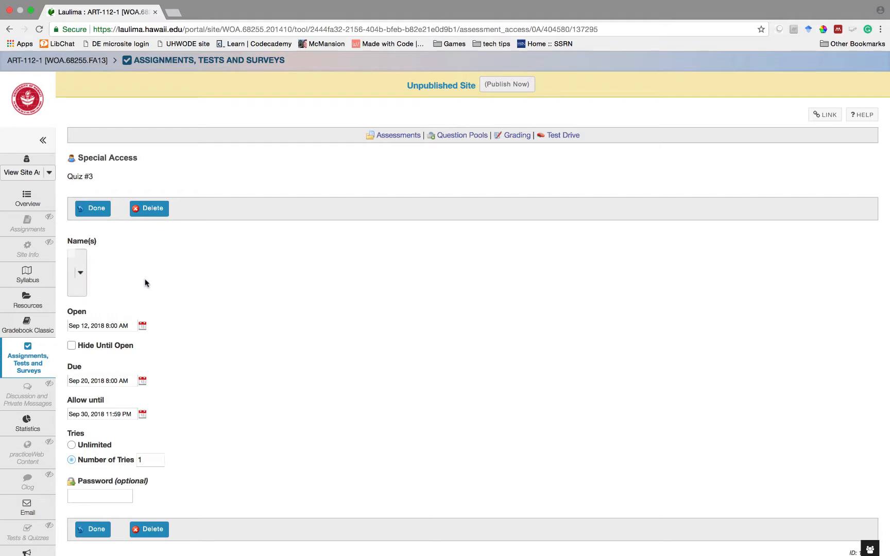
click(102, 531)
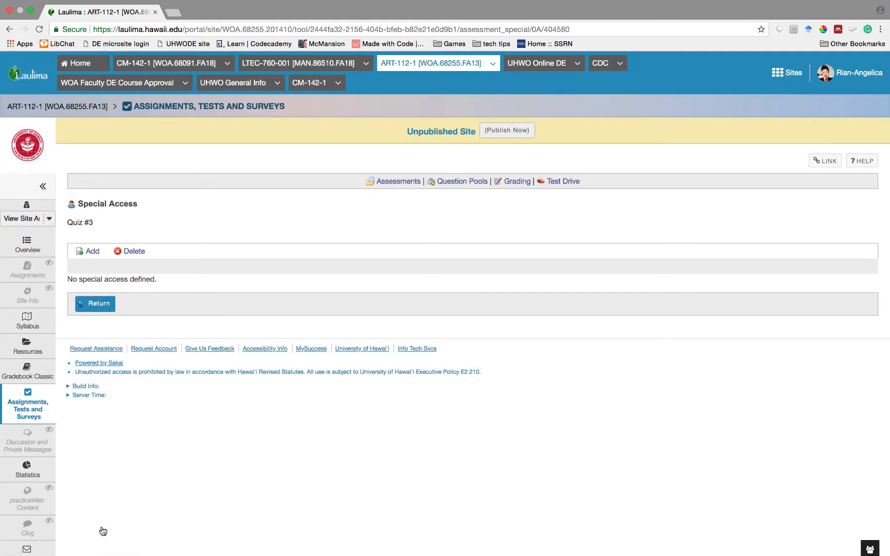
click(99, 305)
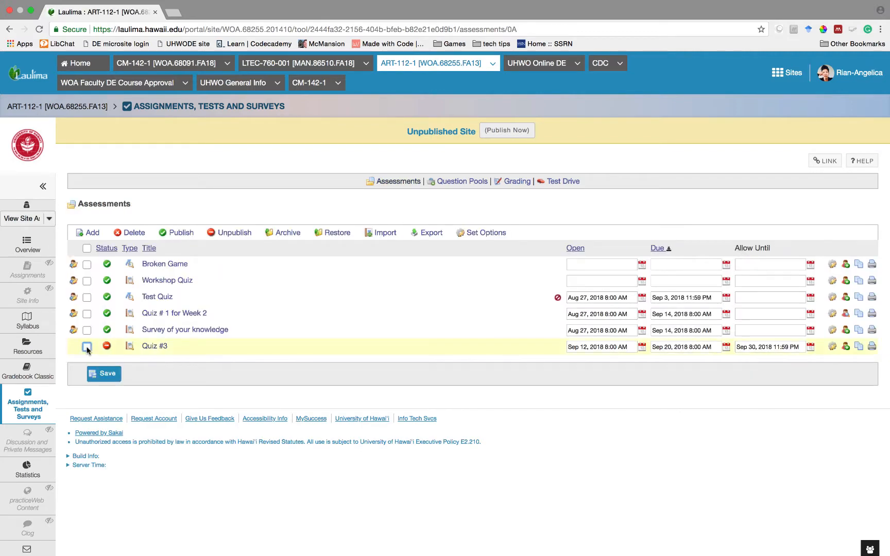
- Start a test drive of Quiz #3, pass Question 1 and write the essay answer 'He is the master of it all.'
click(563, 182)
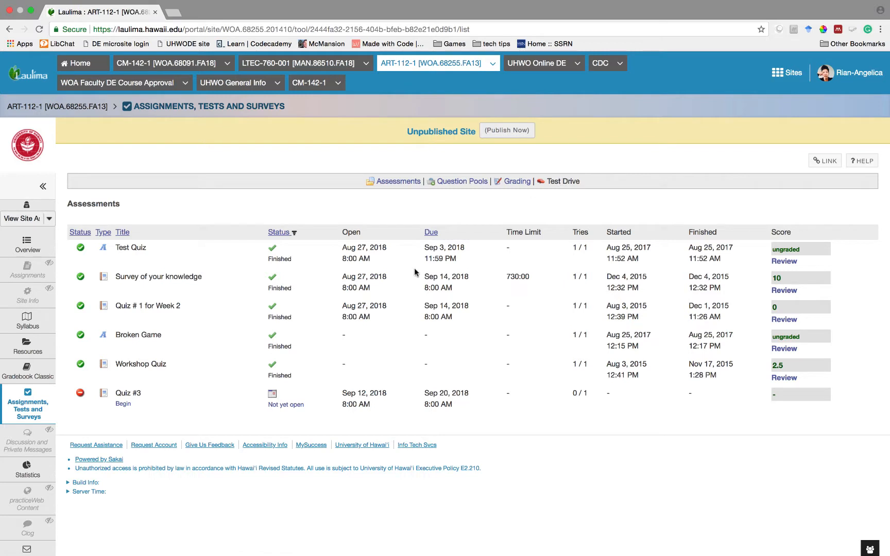
click(124, 406)
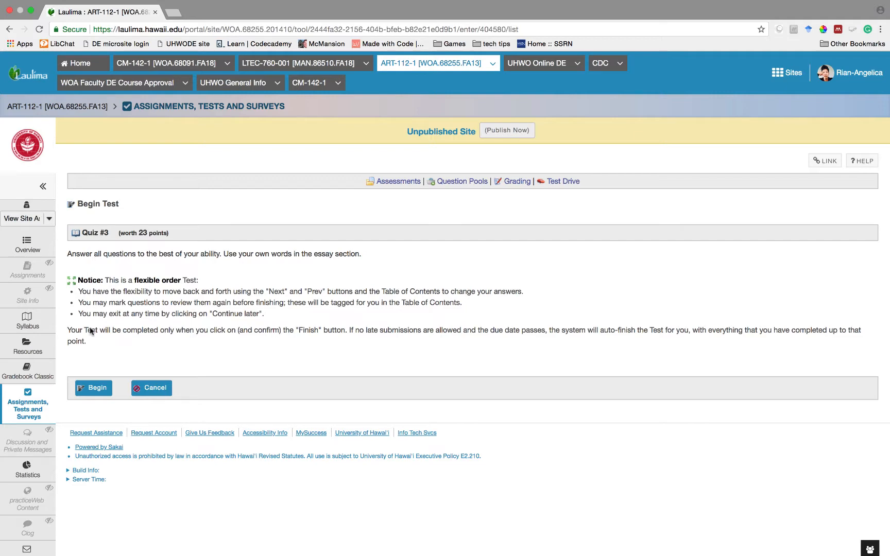
click(92, 388)
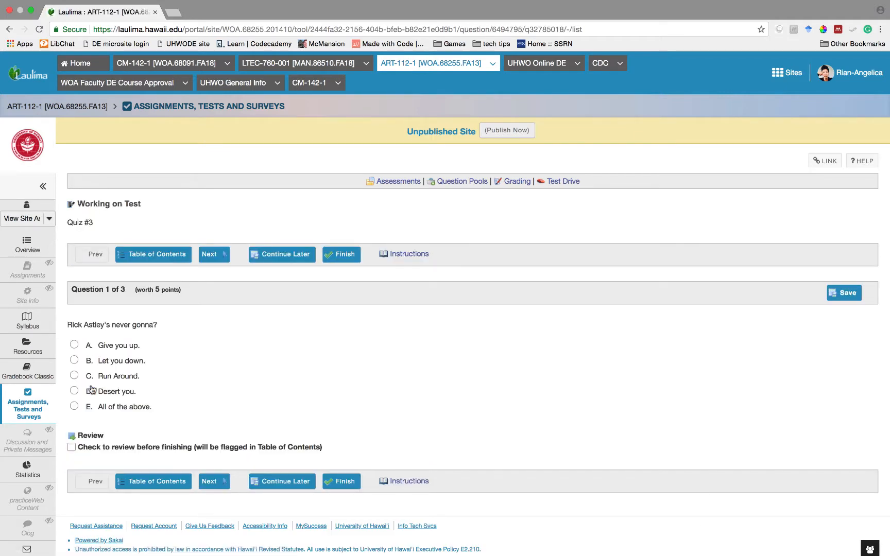
scroll(90, 384, down, 2)
click(213, 198)
scroll(132, 375, down, 4)
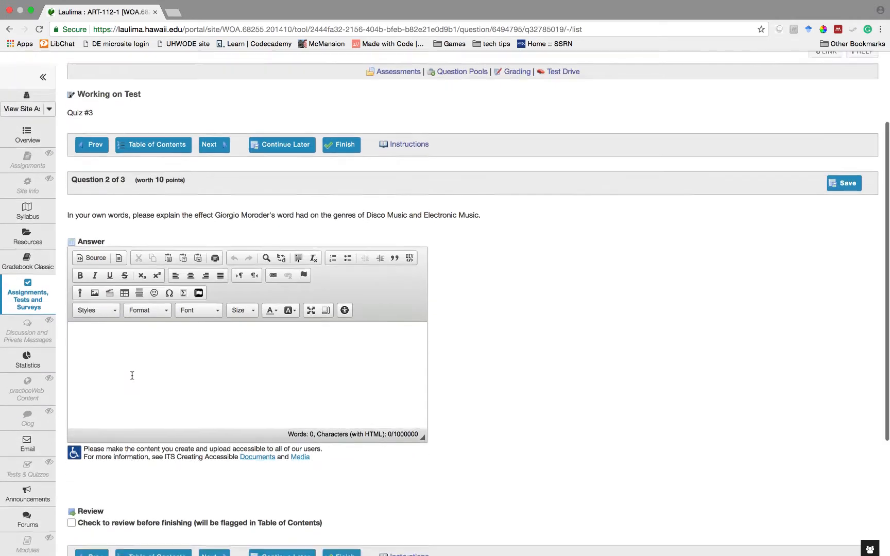
scroll(132, 376, down, 2)
click(147, 254)
text(He is the master of it all.)
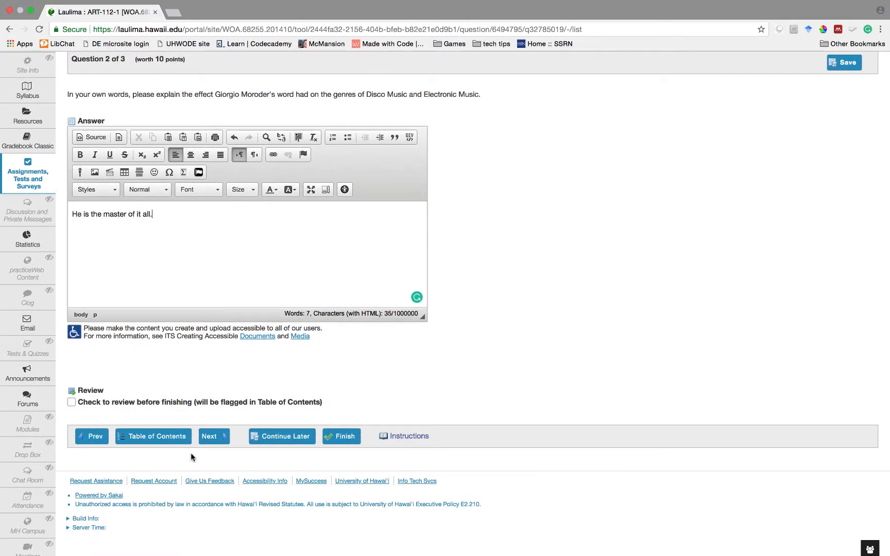
- Match Question 3's artists: Closer, Purple Rain, Rio, Daydream Nation, Purple Rain, Thriller
click(209, 436)
click(288, 348)
click(275, 375)
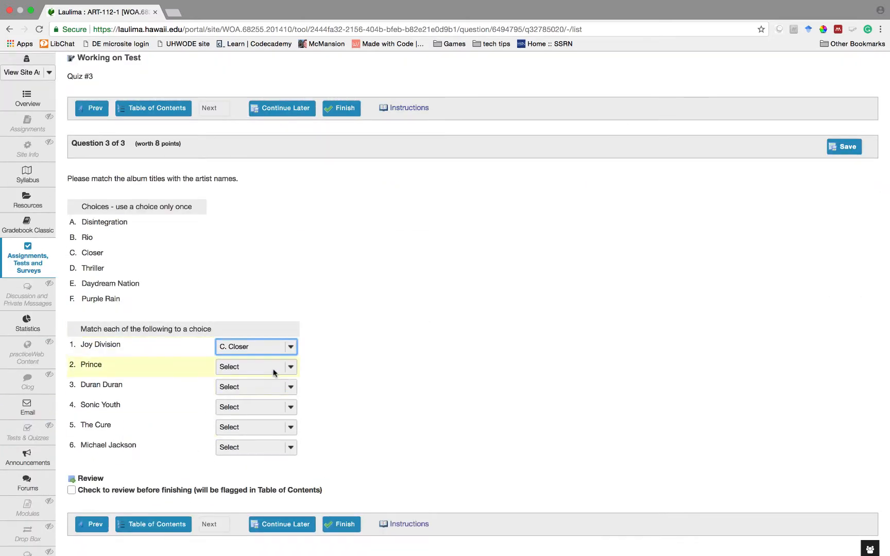
click(276, 368)
click(268, 423)
click(272, 387)
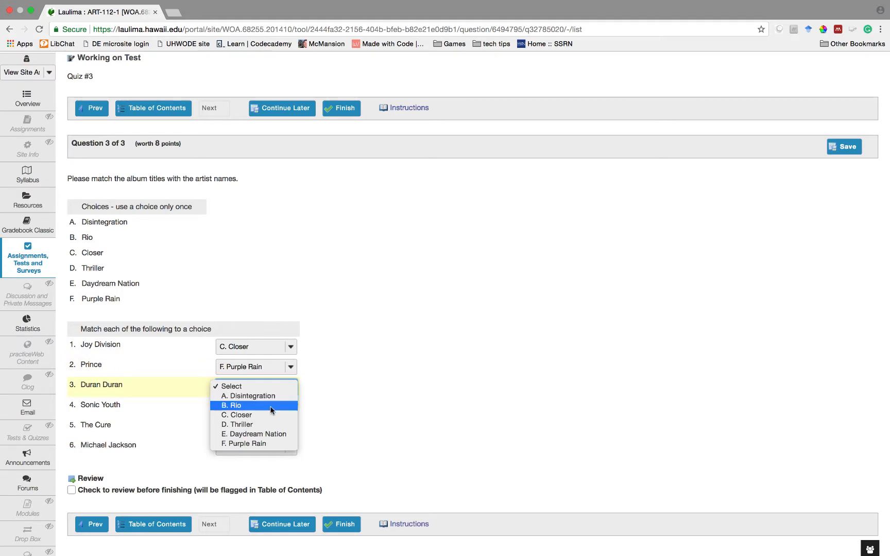
click(257, 405)
click(273, 406)
click(268, 454)
click(276, 426)
click(265, 484)
click(267, 456)
click(263, 491)
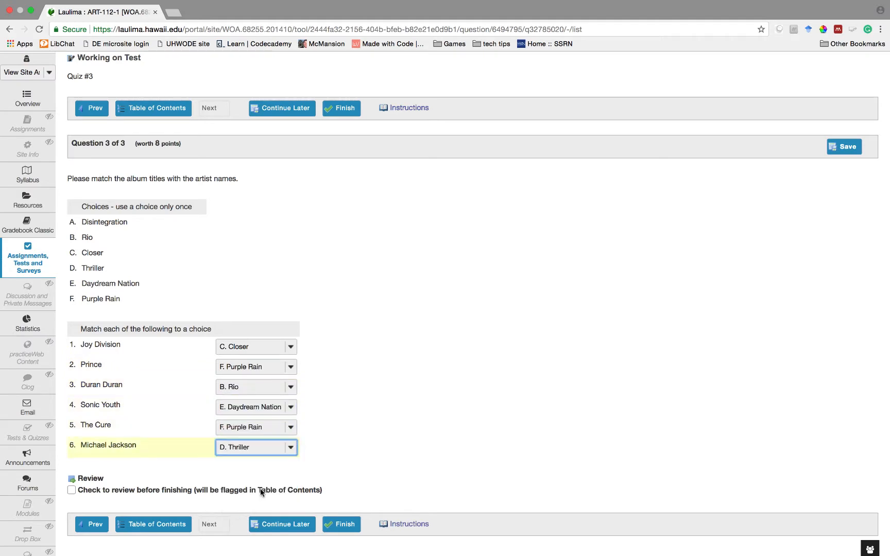
- Submit the test drive as finished and return to the Assessments list
click(341, 524)
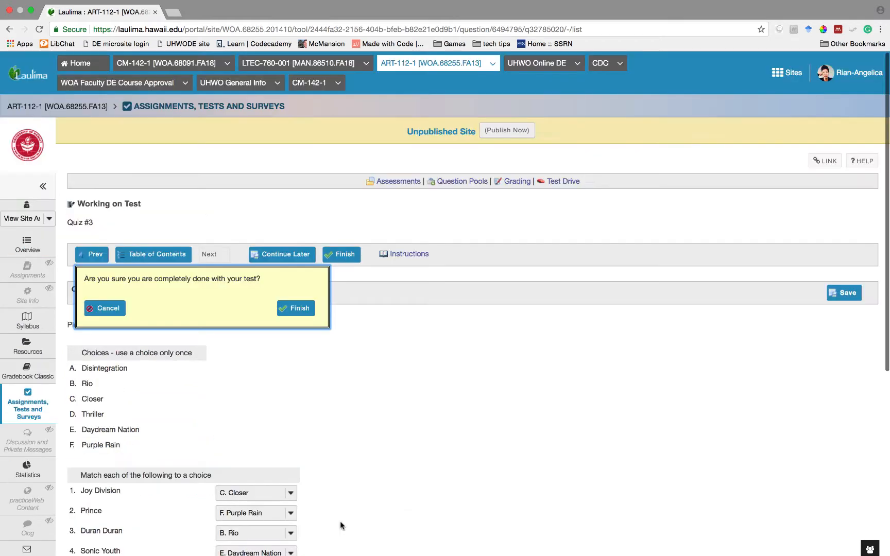
click(303, 308)
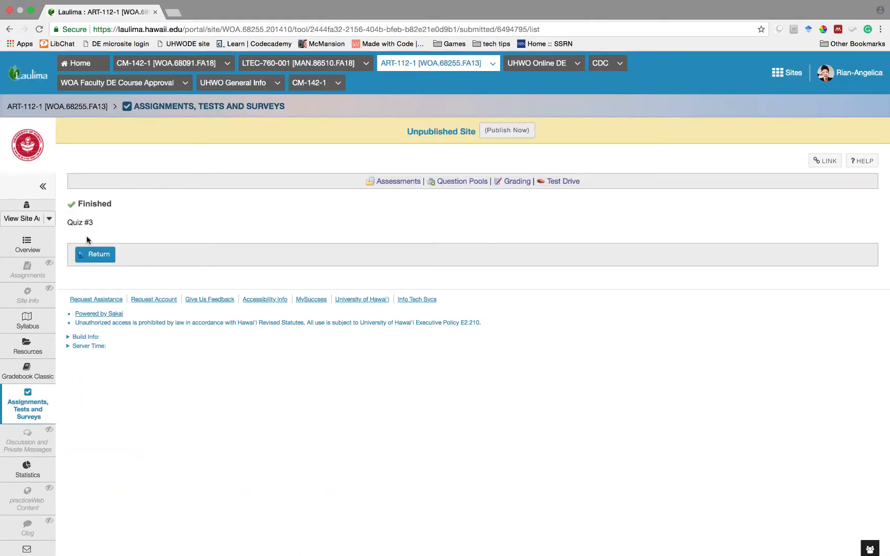
click(414, 185)
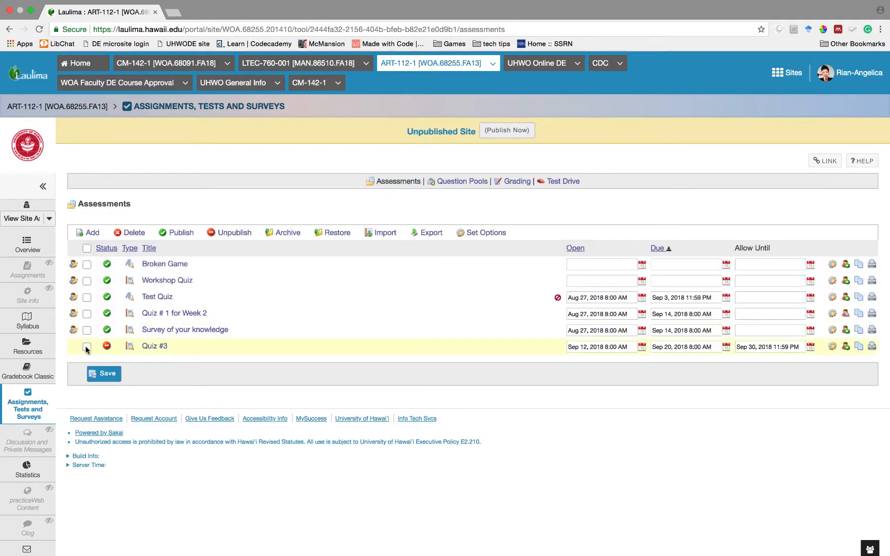
- Select Quiz #3 in the Assessments list and publish it
click(87, 348)
click(178, 234)
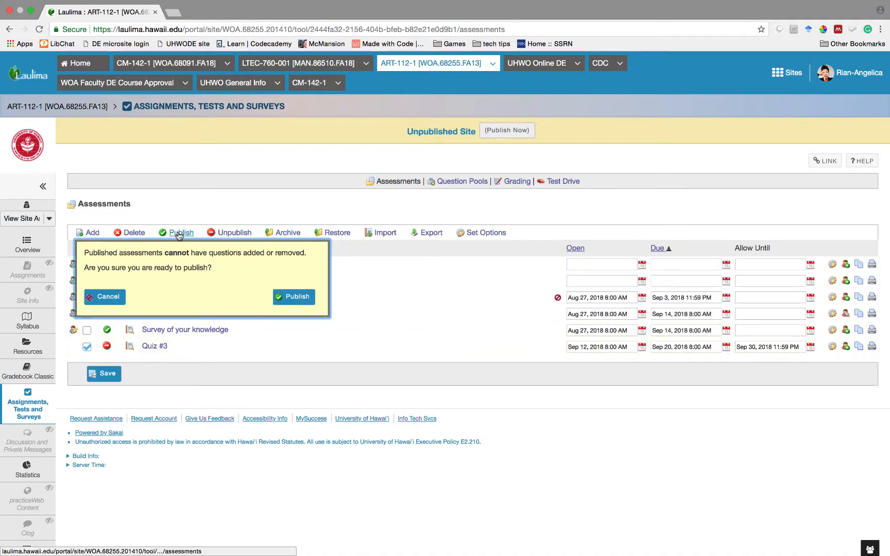
click(298, 297)
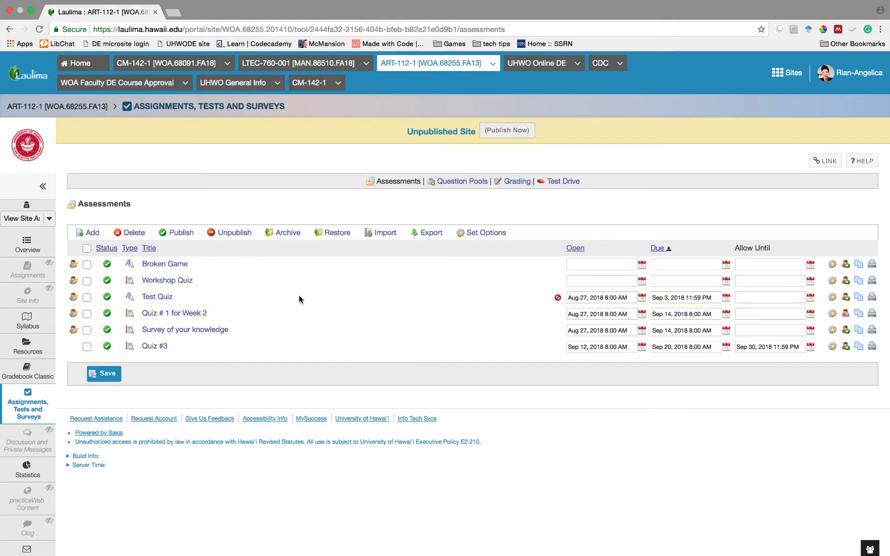